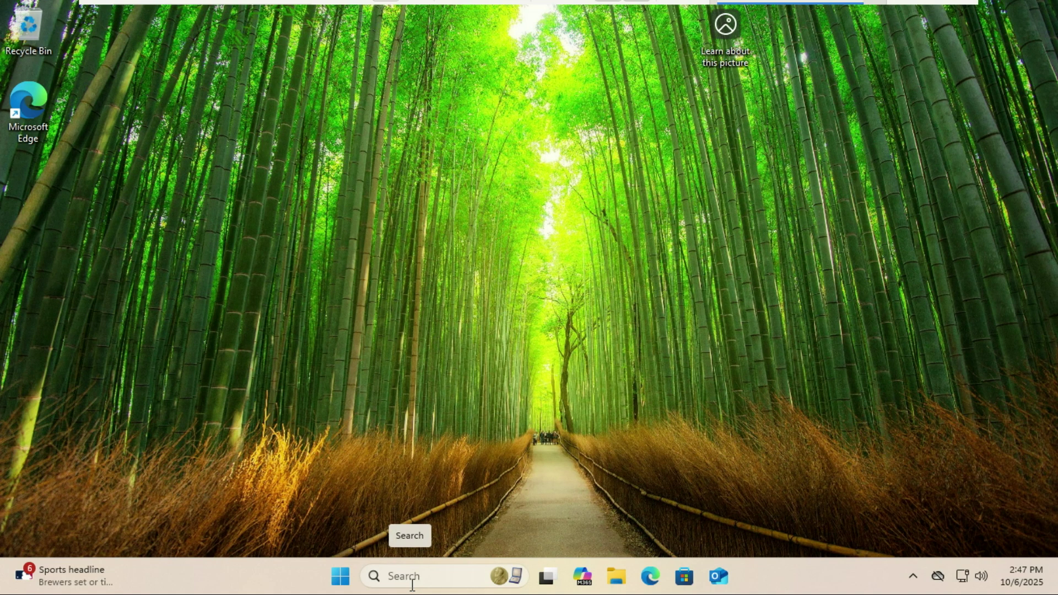
Launch Edge from Windows search and go to google.com
click(412, 584)
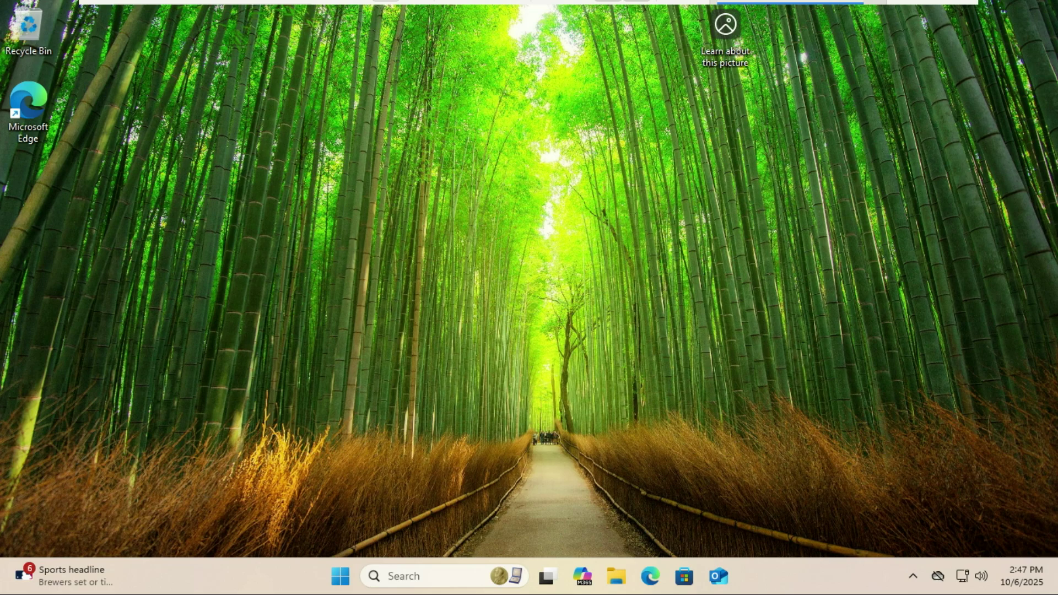
click(654, 580)
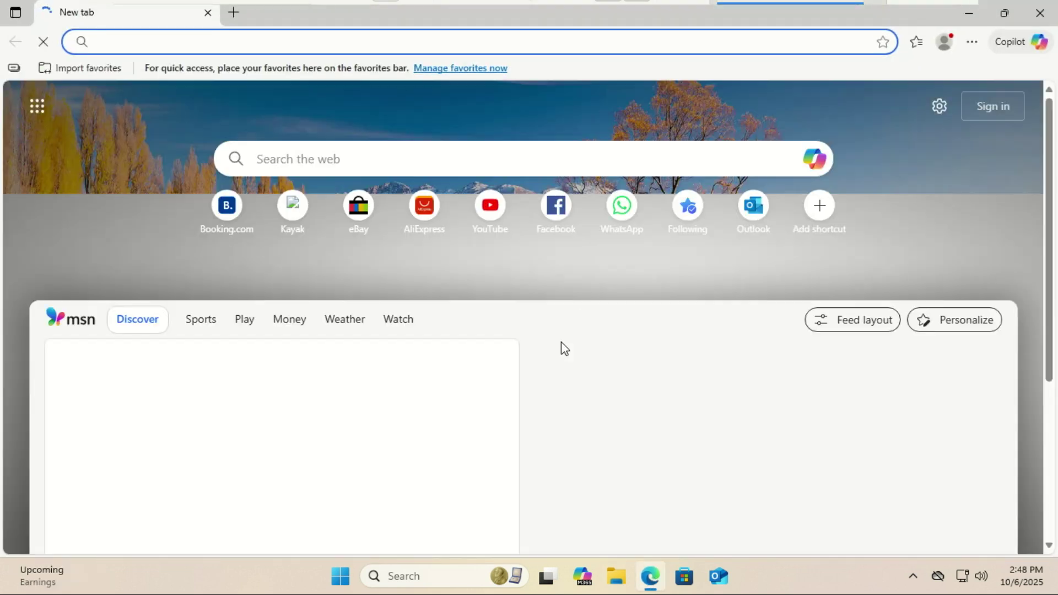
text(go)
key(Return)
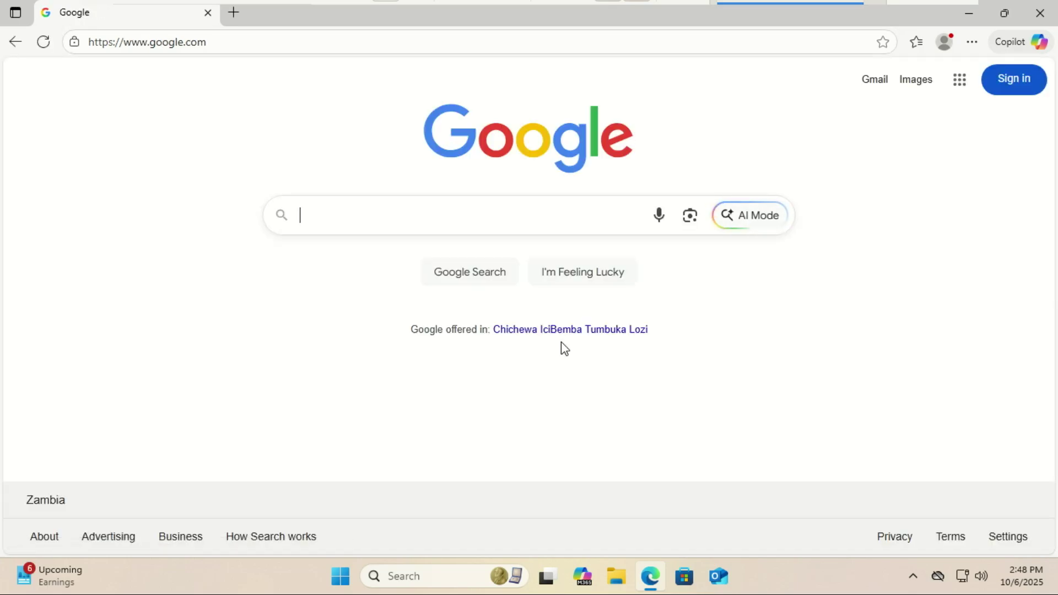
Dismiss the Chrome promo and search Google for 'clonezilla download'
text(cl)
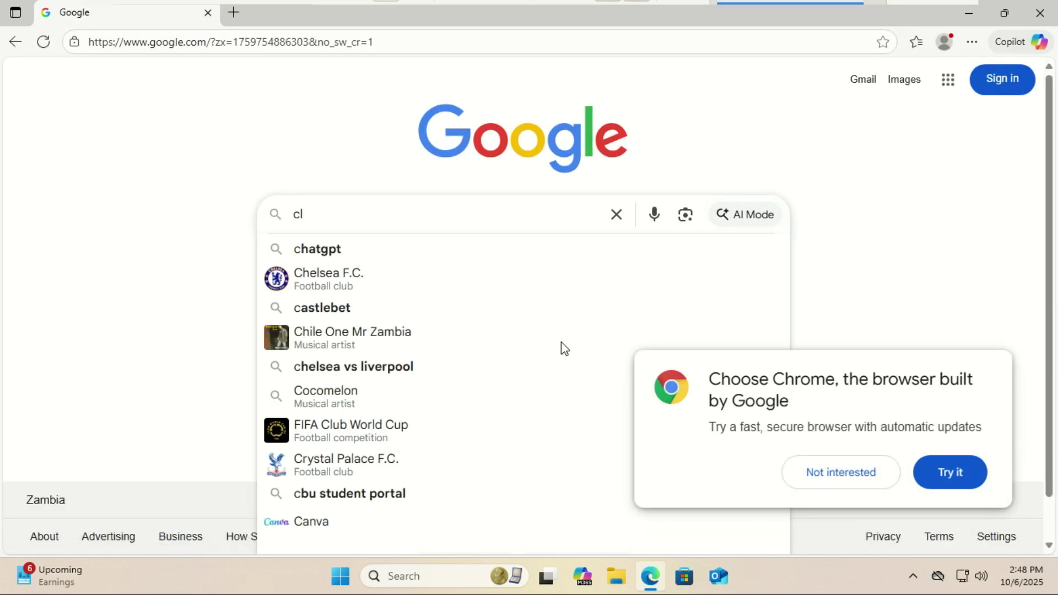
click(868, 485)
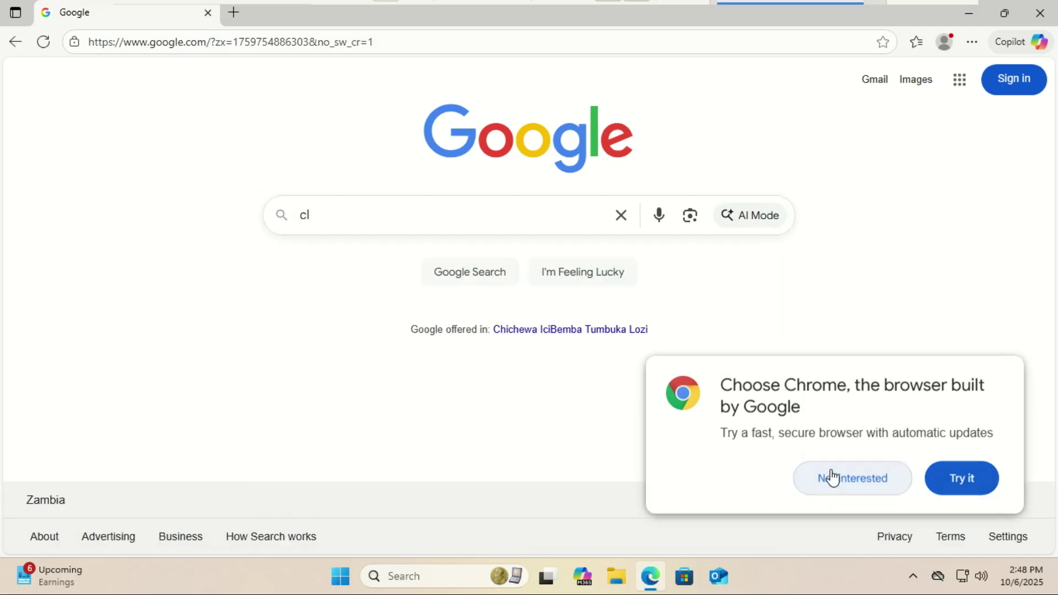
click(408, 218)
text(o)
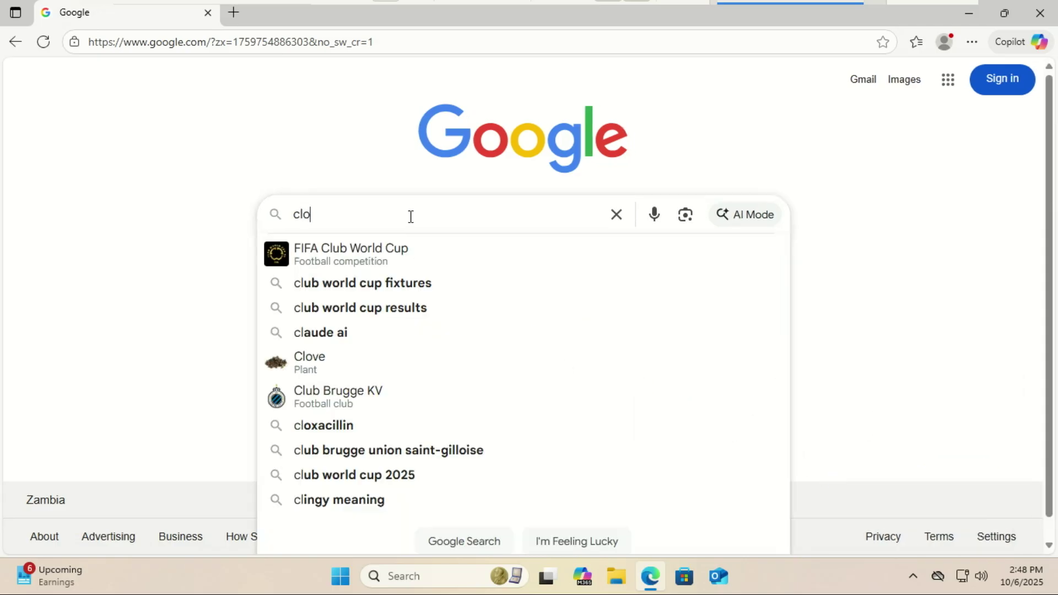
text(nezill)
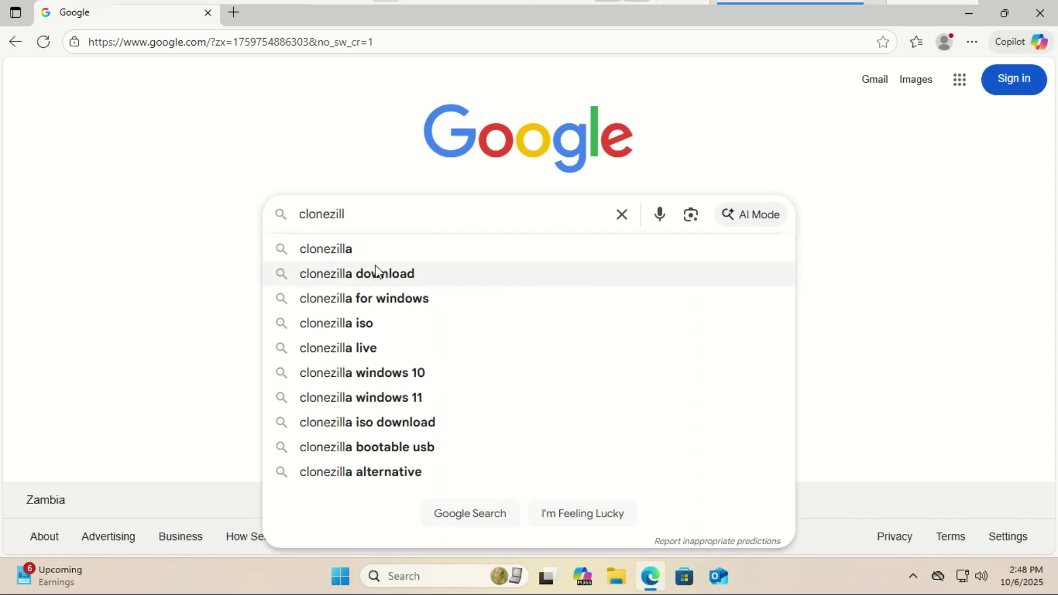
click(378, 274)
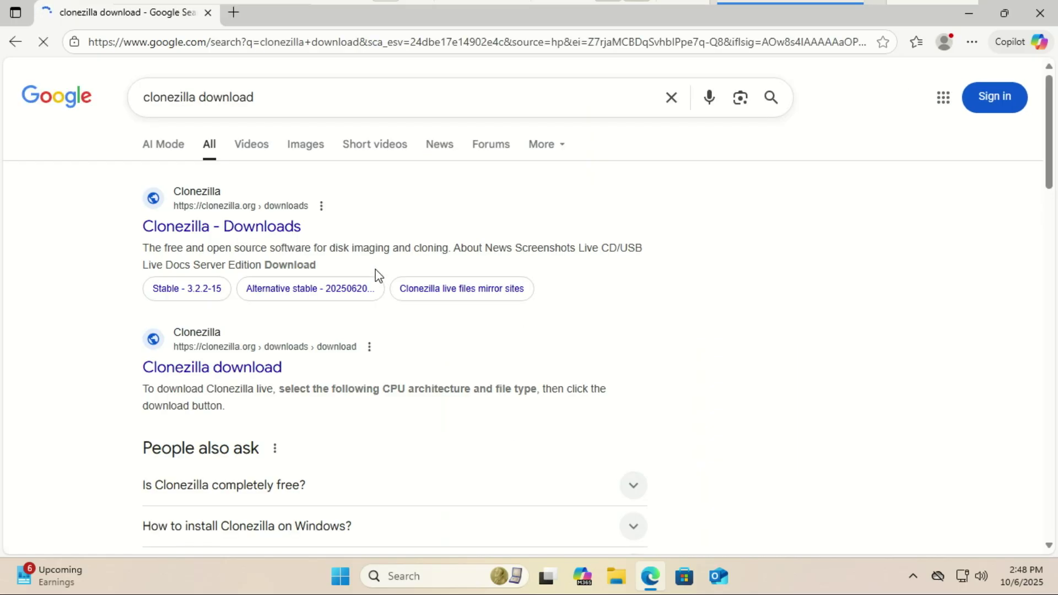
Download the stable Clonezilla 3.2.2-15 amd64 live ISO from the official downloads page
click(227, 228)
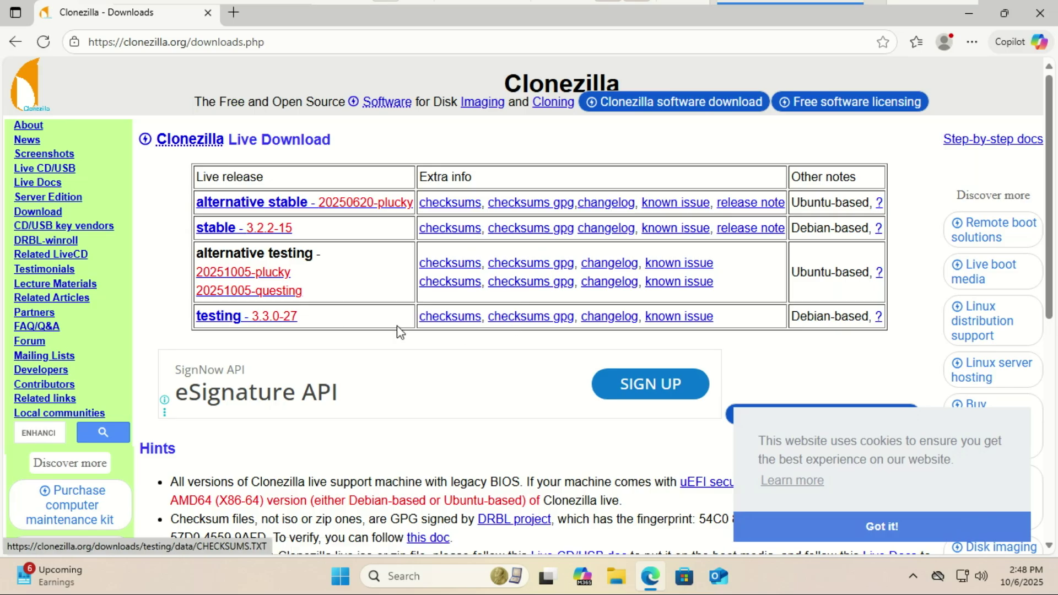
click(208, 231)
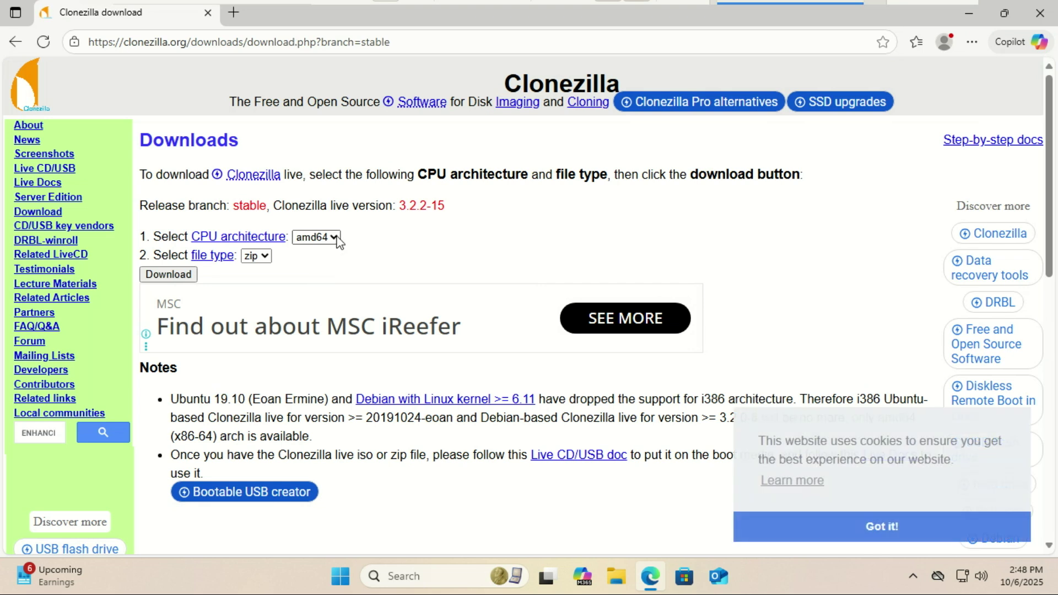
click(334, 237)
click(315, 258)
click(260, 257)
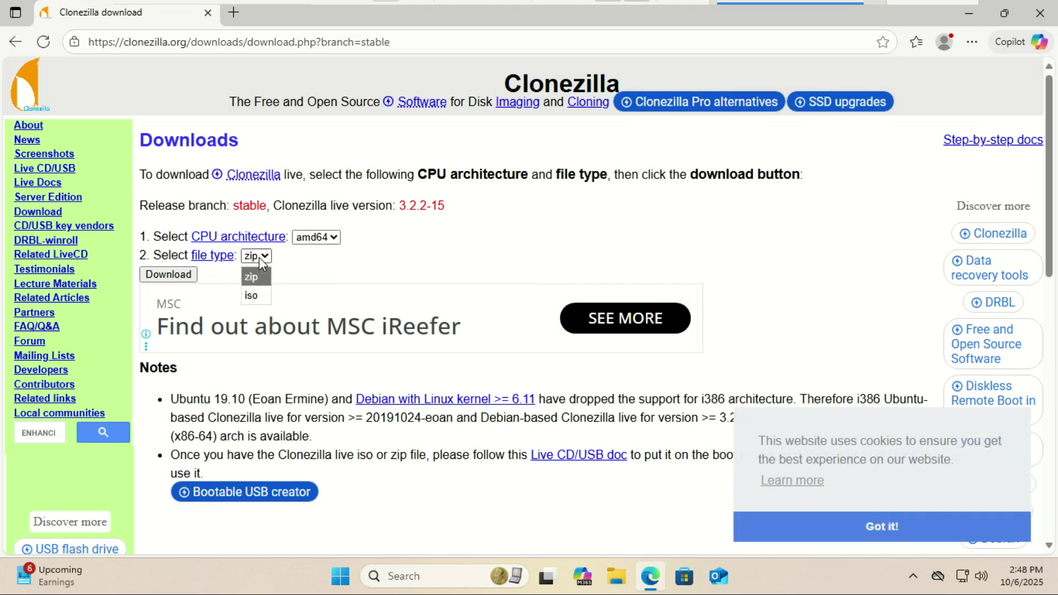
click(260, 289)
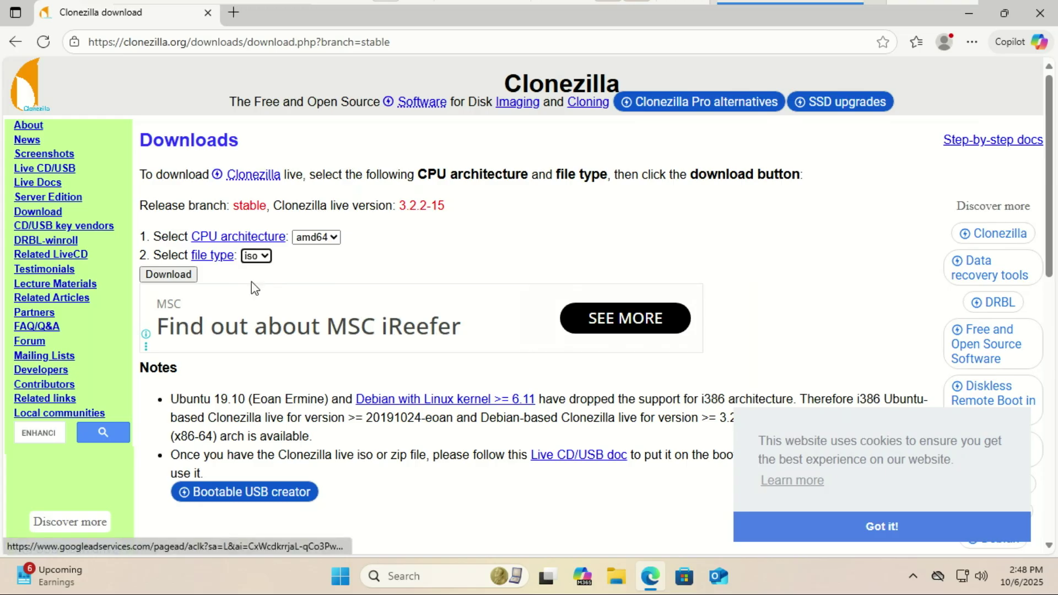
click(157, 278)
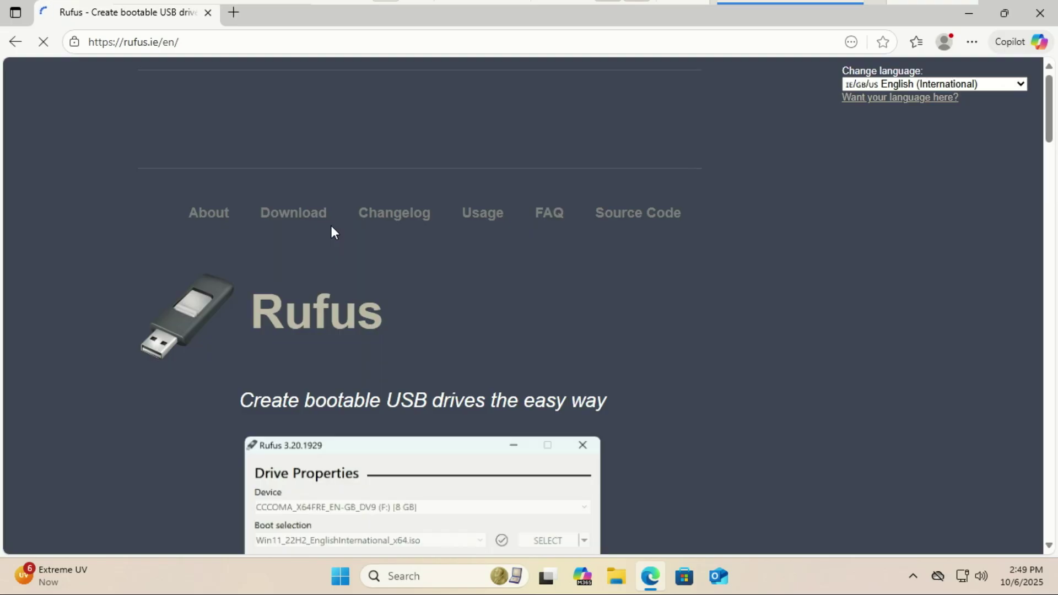
Scroll the Rufus page down toward its Download section
drag(1049, 107, 988, 253)
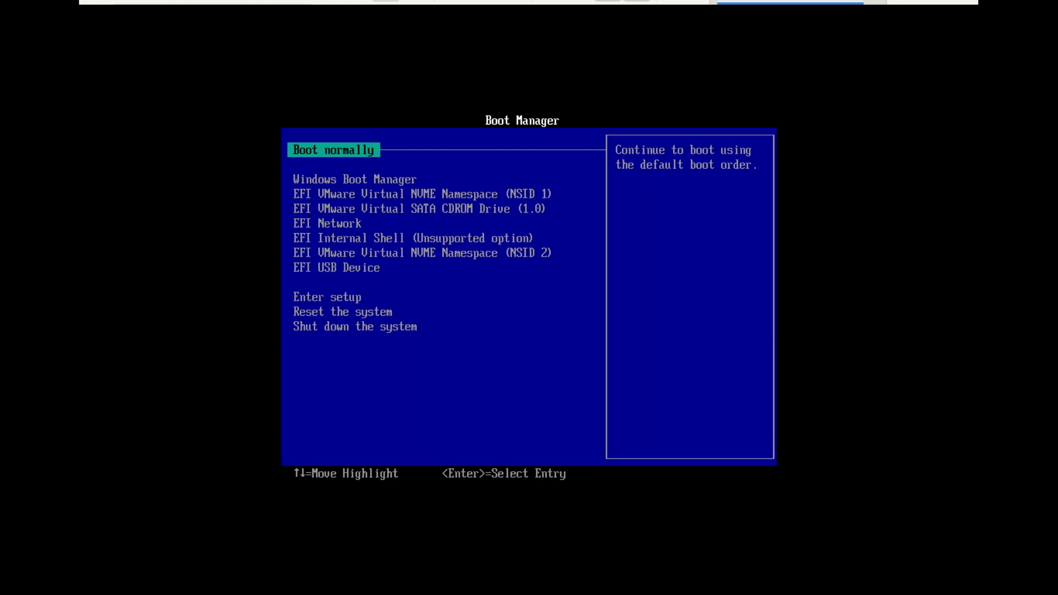
Move the Boot Manager selection down toward EFI USB Device
key(Down)
key(Down)
key(Down)
key(Down)
key(Down)
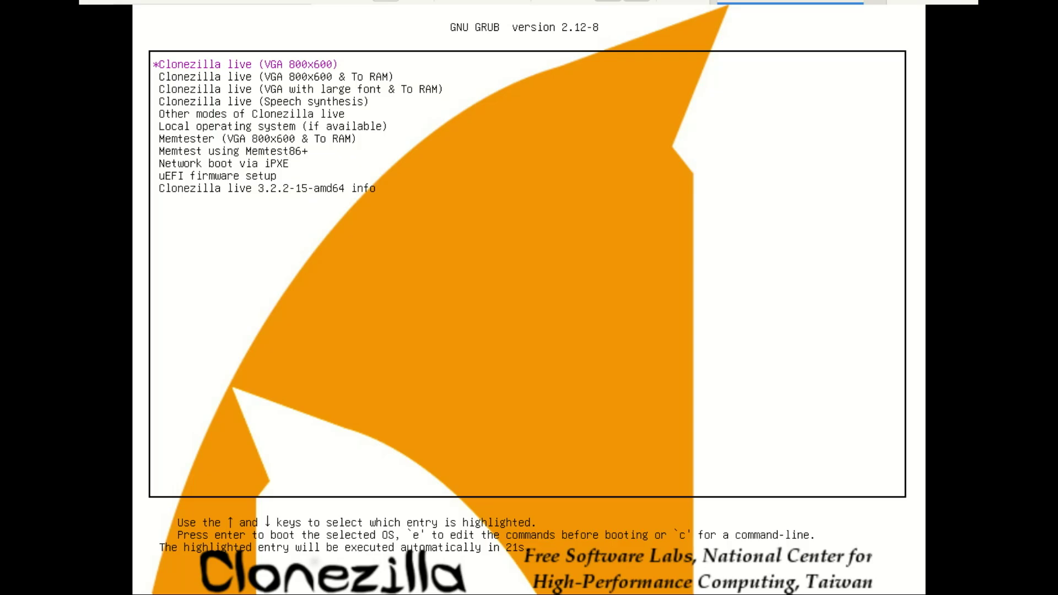
Boot the default Clonezilla live entry and accept English as the language
key(Down)
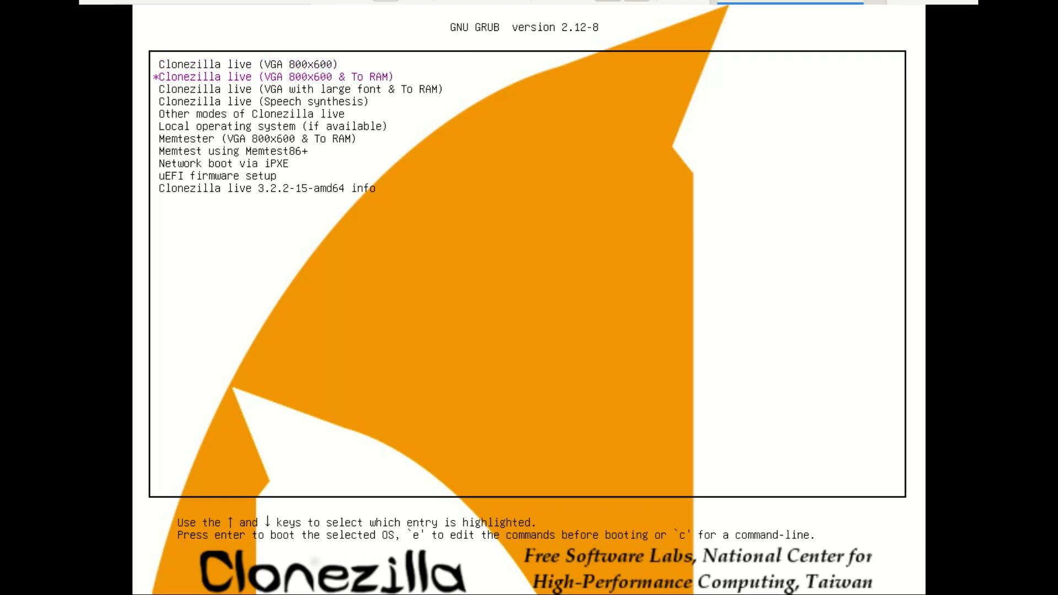
key(Up)
key(Return)
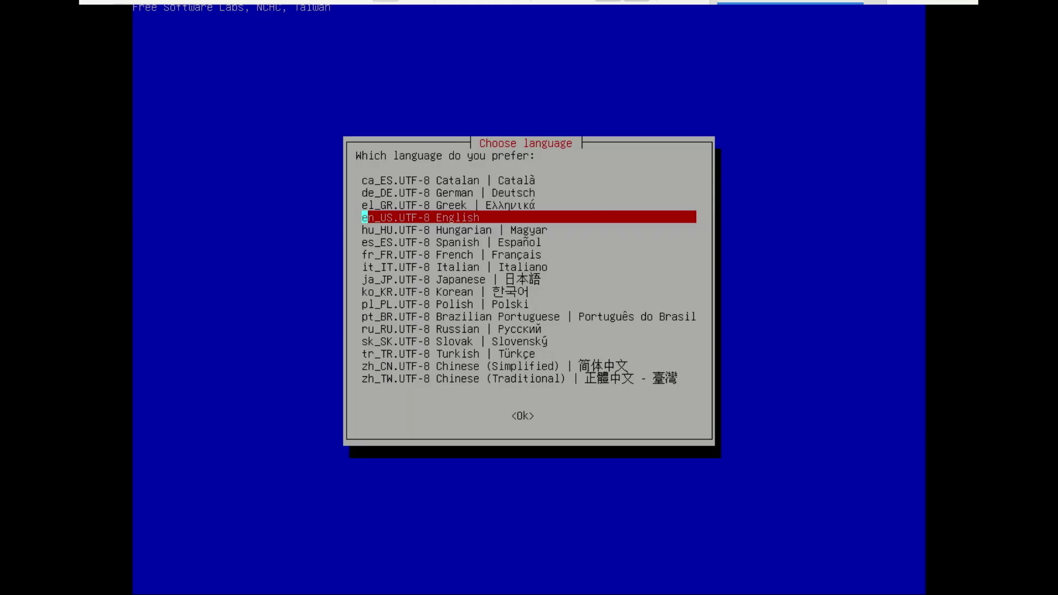
key(Return)
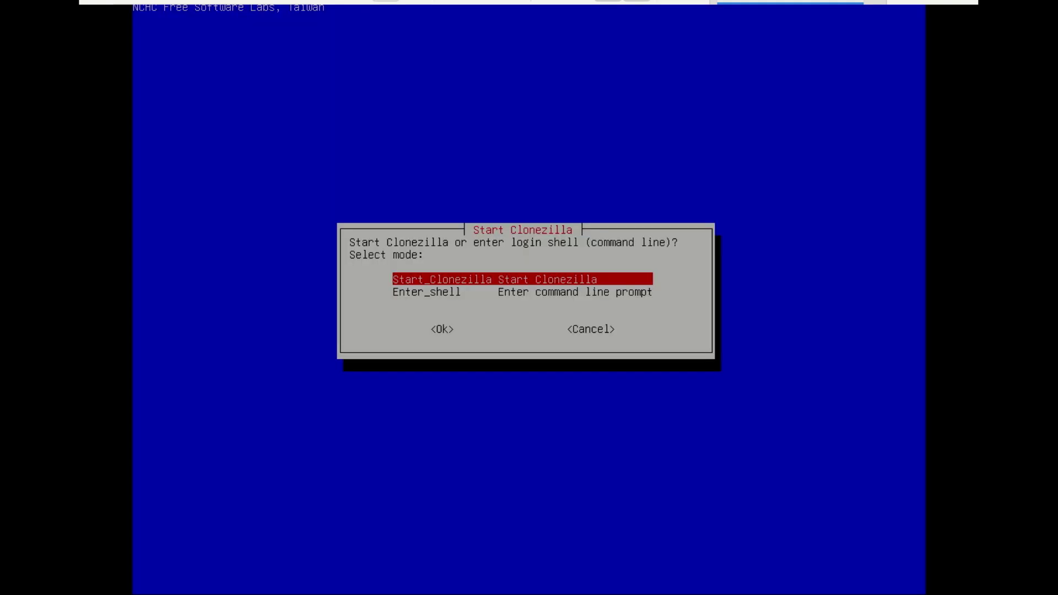
Start Clonezilla in device-image, local_dev mode and stop the scan once the NVMe and USB disks appear
key(Return)
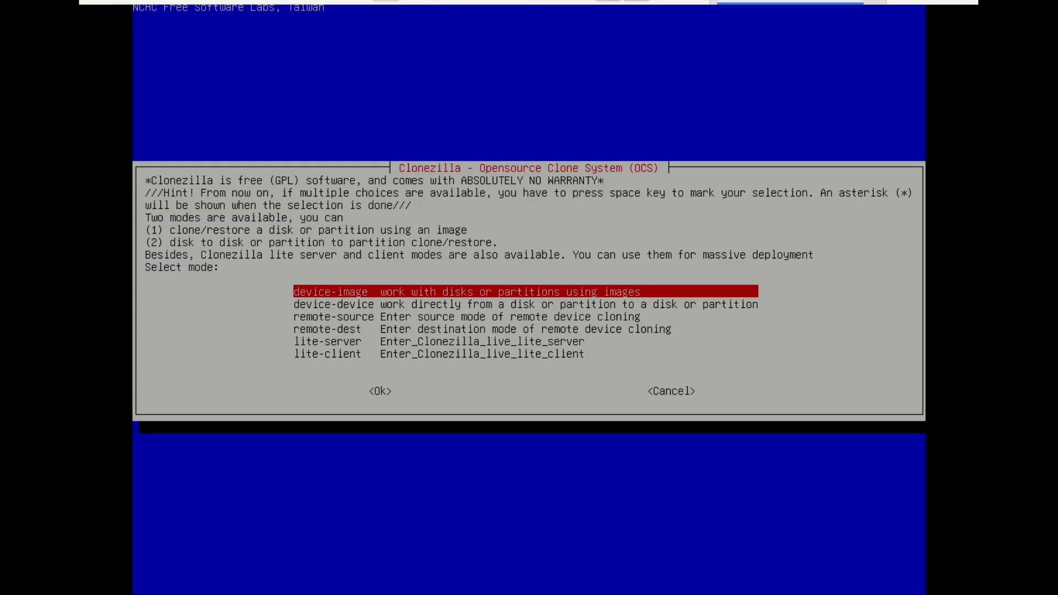
key(Return)
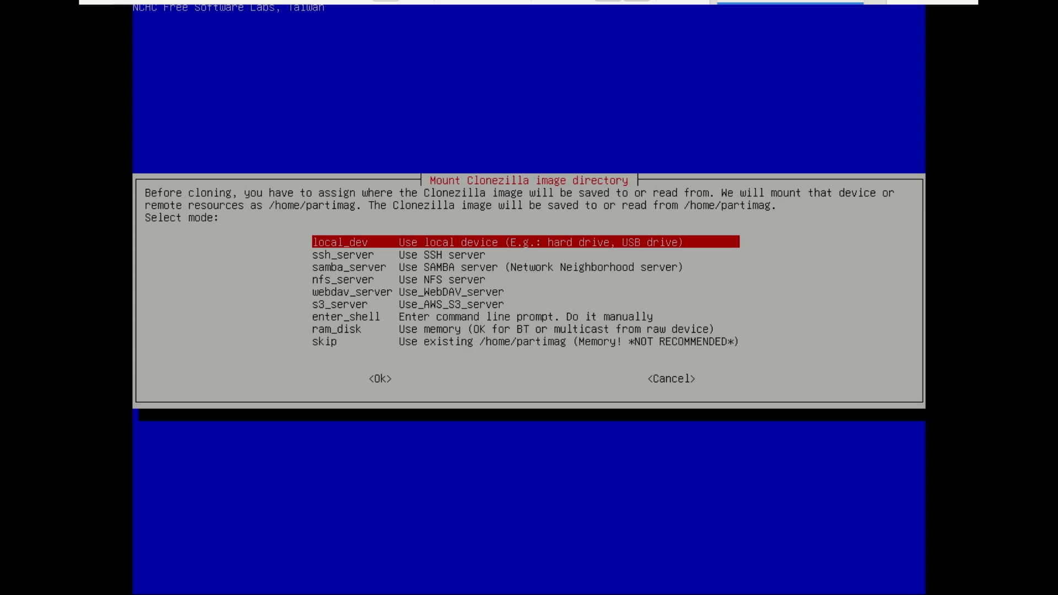
key(Return)
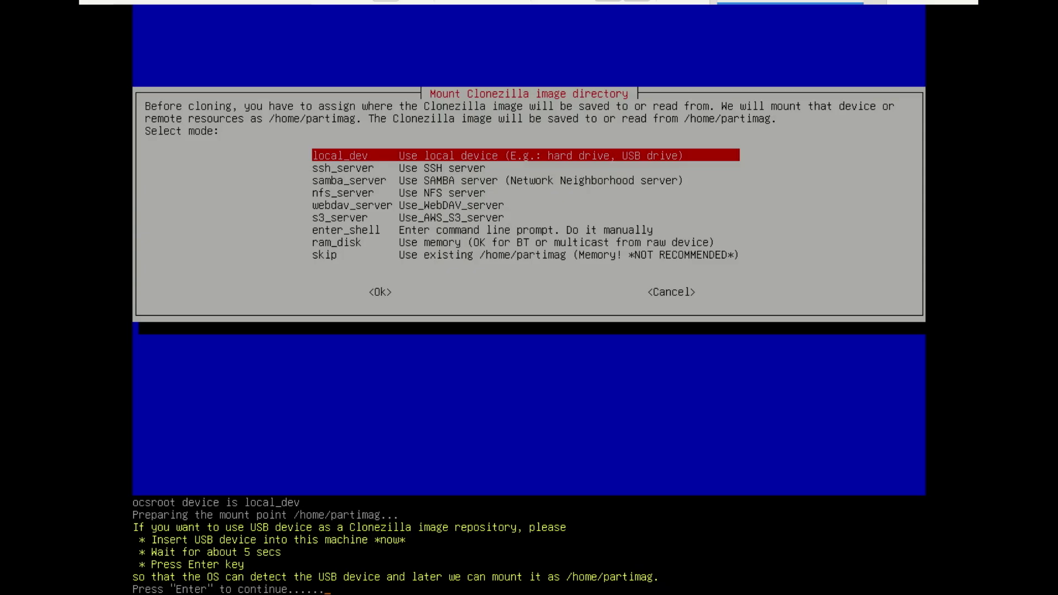
key(Return)
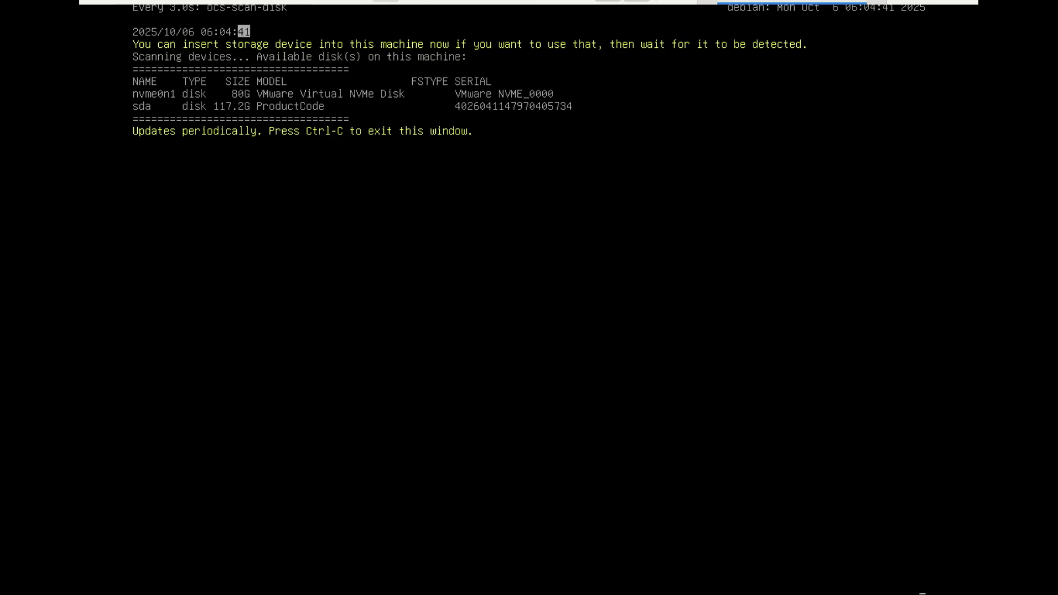
key(ctrl+c)
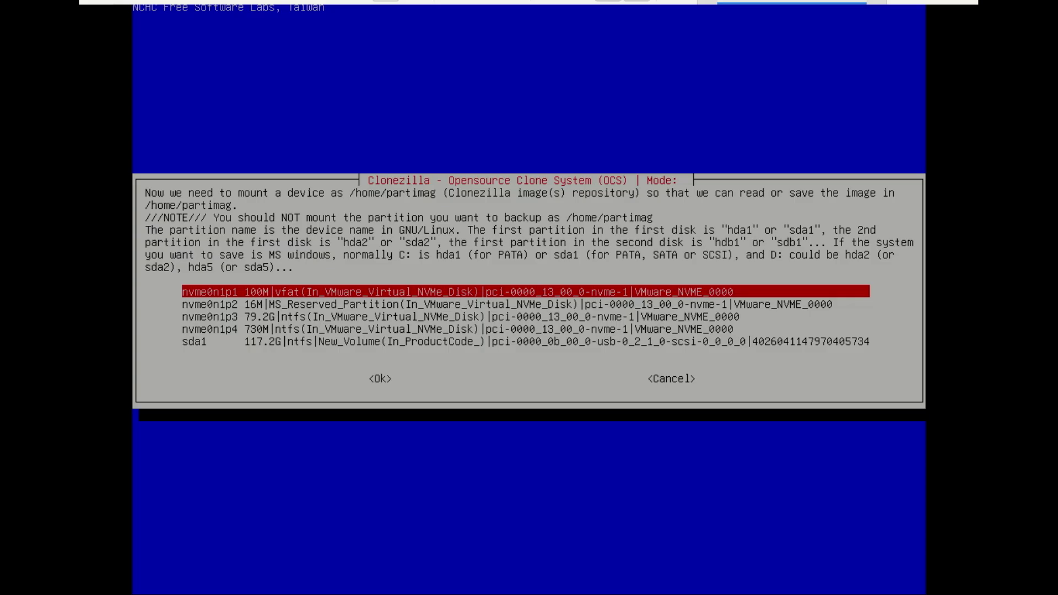
Mount USB partition sda1 without a file-system check and open its Images folder
key(Down)
key(Down)
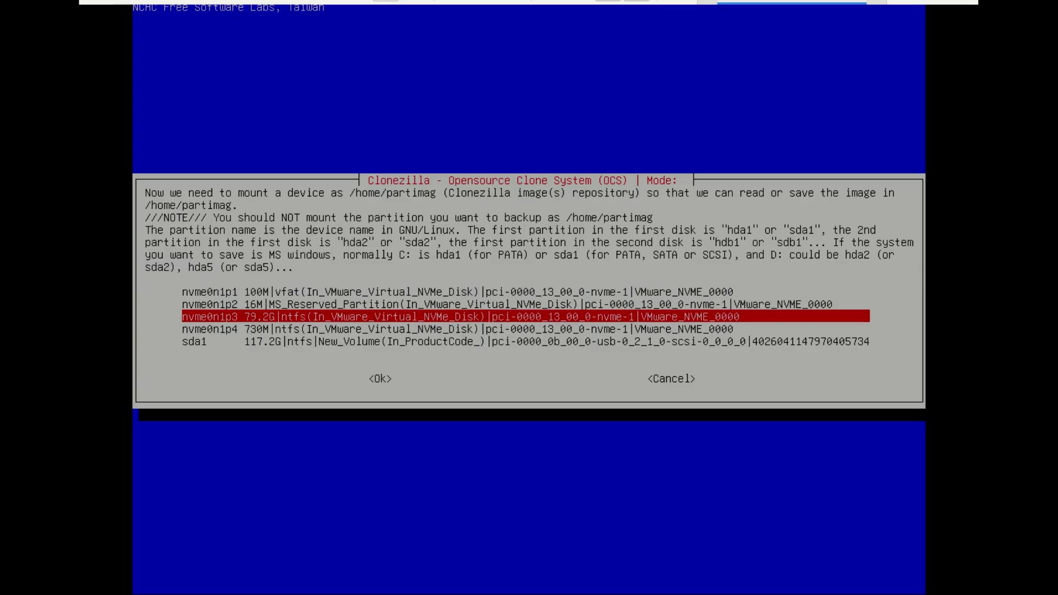
key(Down)
key(Down)
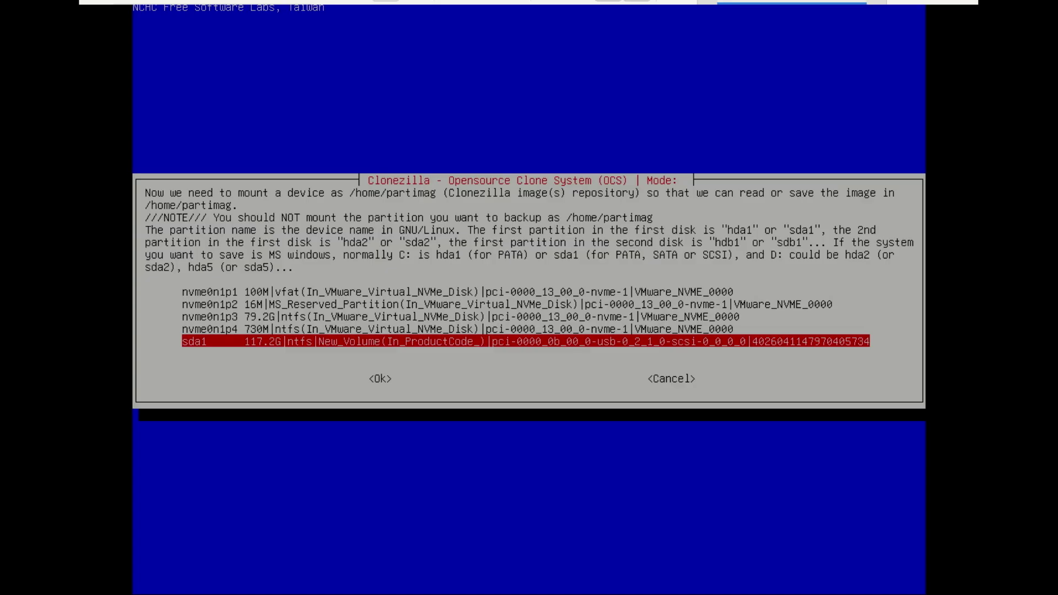
key(Return)
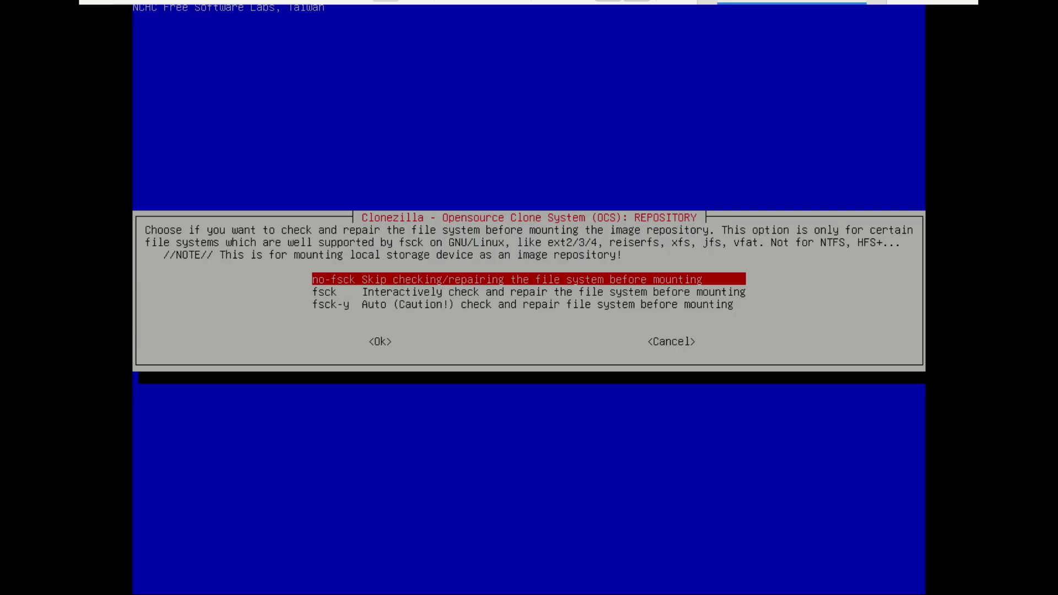
key(Return)
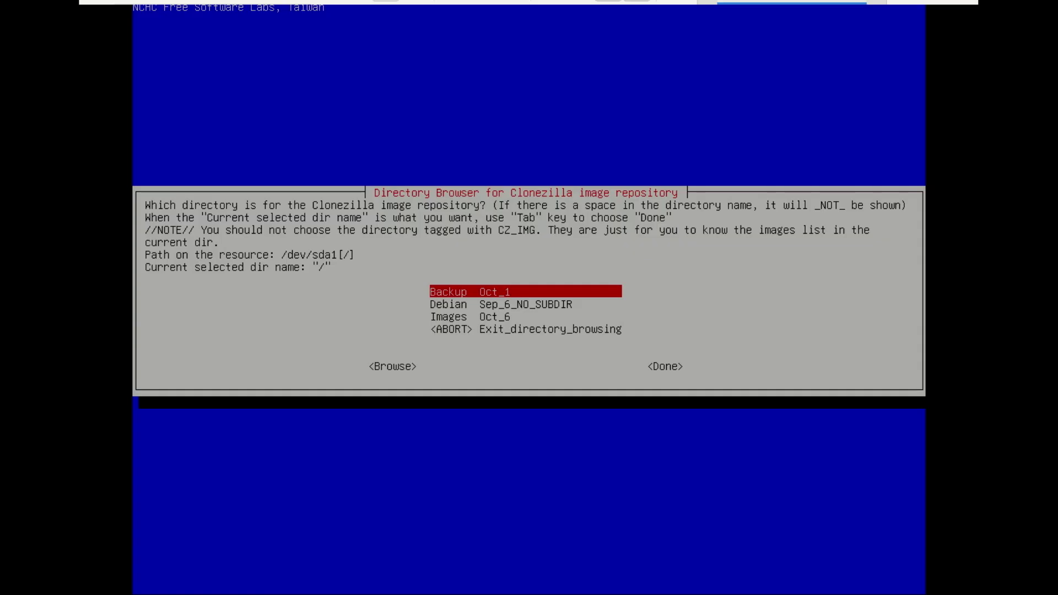
key(Down)
key(Down)
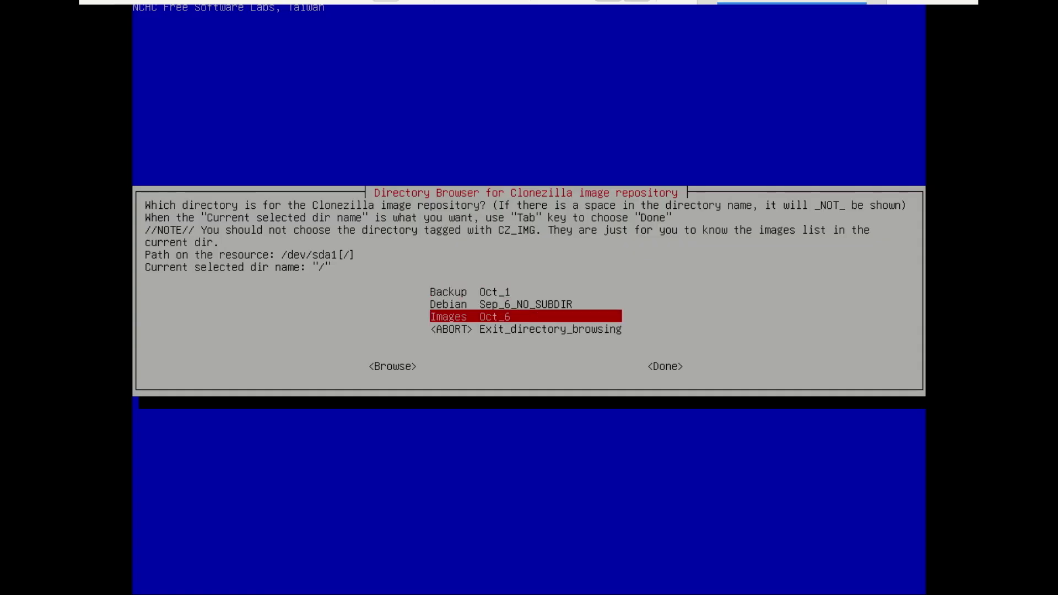
key(Return)
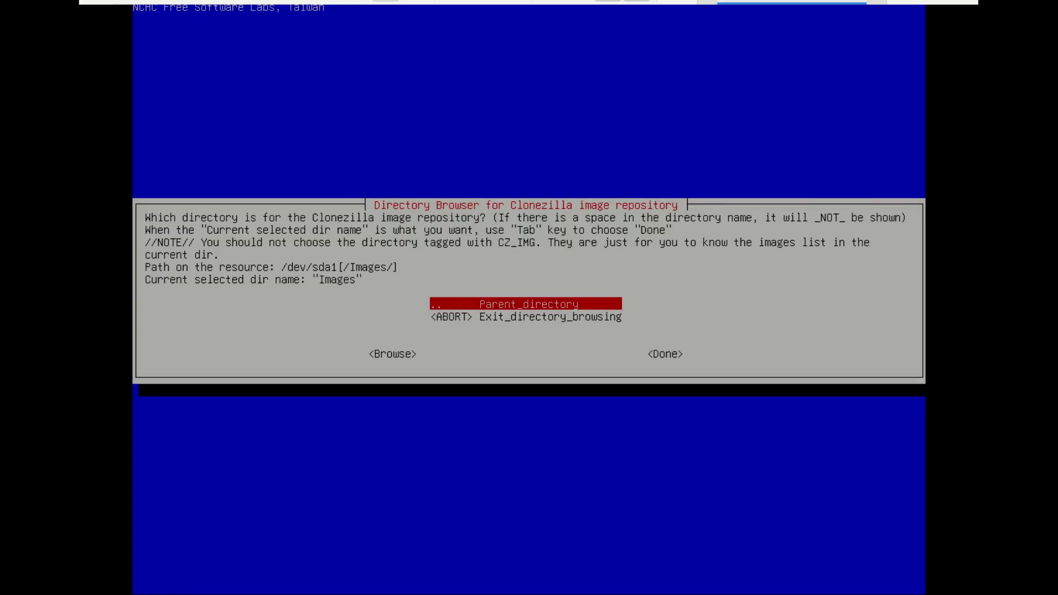
Confirm /dev/sda1/Images as the image directory and accept Beginner mode
key(Tab)
key(Return)
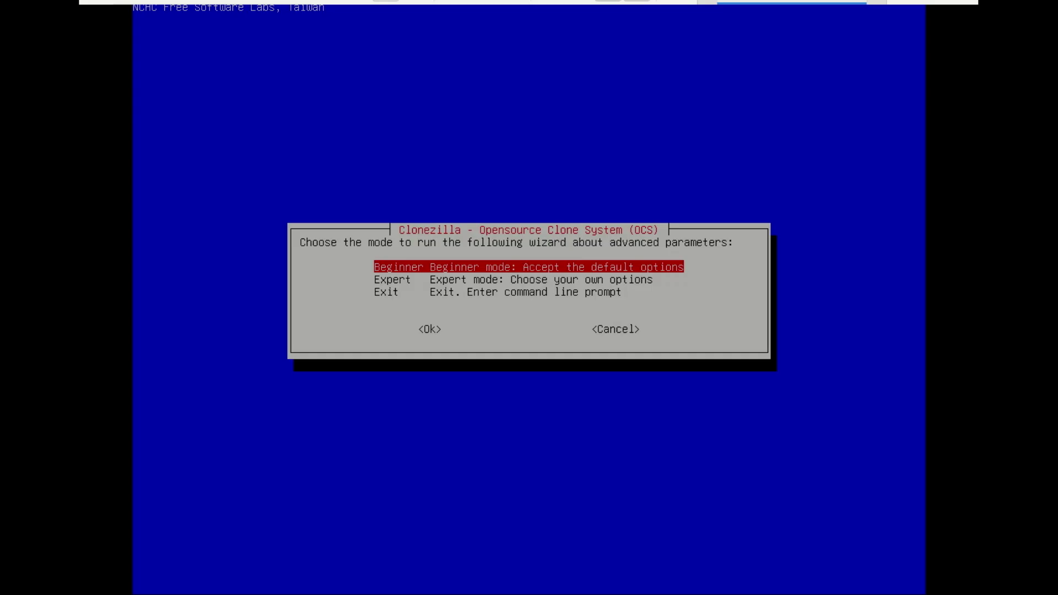
key(Return)
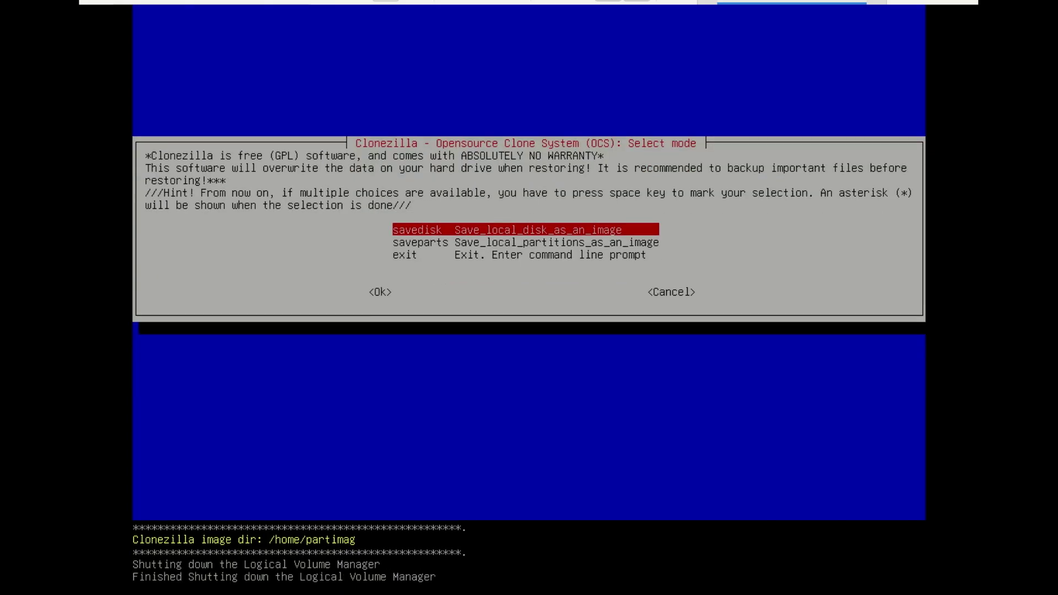
Choose savedisk and name the image win11-img
key(Return)
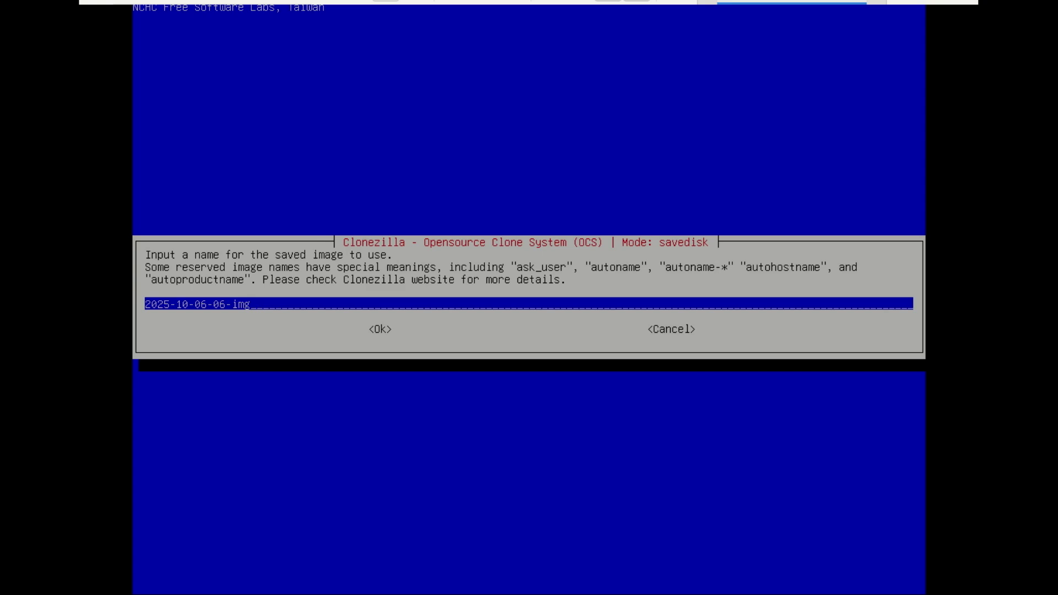
key(Left)
key(Left)
key(Left)
key(Left)
key(BackSpace)
key(BackSpace)
key(BackSpace)
key(BackSpace)
key(BackSpace)
key(BackSpace)
key(BackSpace)
key(BackSpace)
key(BackSpace)
key(BackSpace)
key(BackSpace)
key(BackSpace)
key(BackSpace)
text(win11)
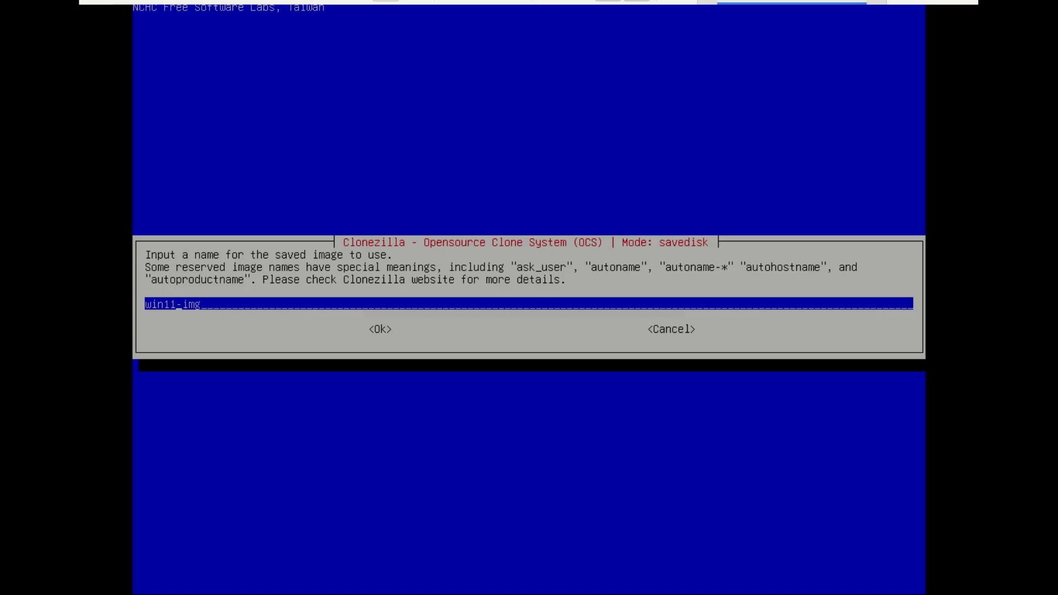
key(Tab)
key(Return)
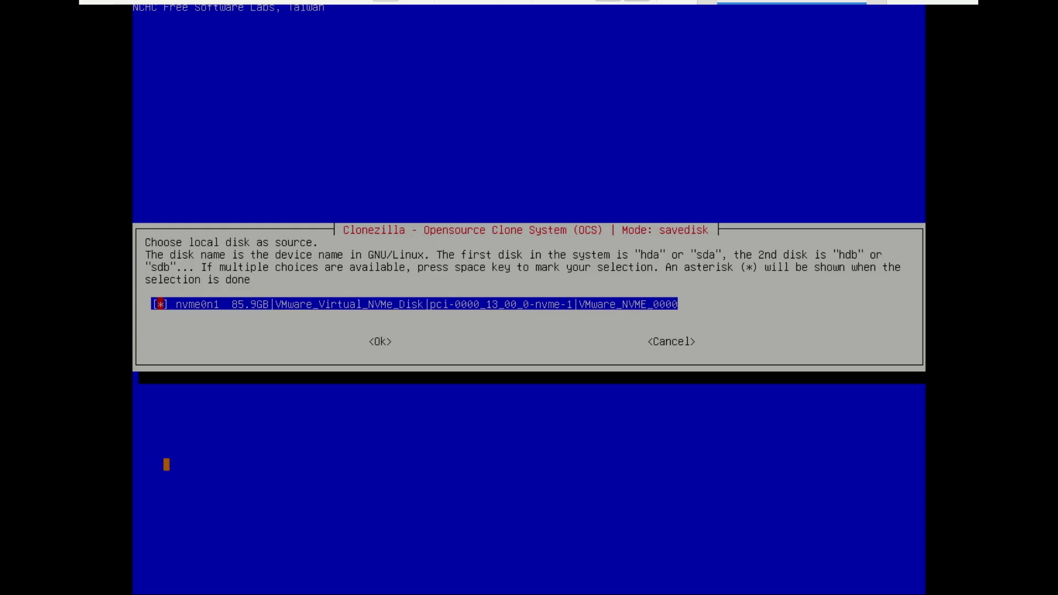
Confirm nvme0n1 as the source disk, keep -z9p zstd compression, and skip the source fsck
key(Tab)
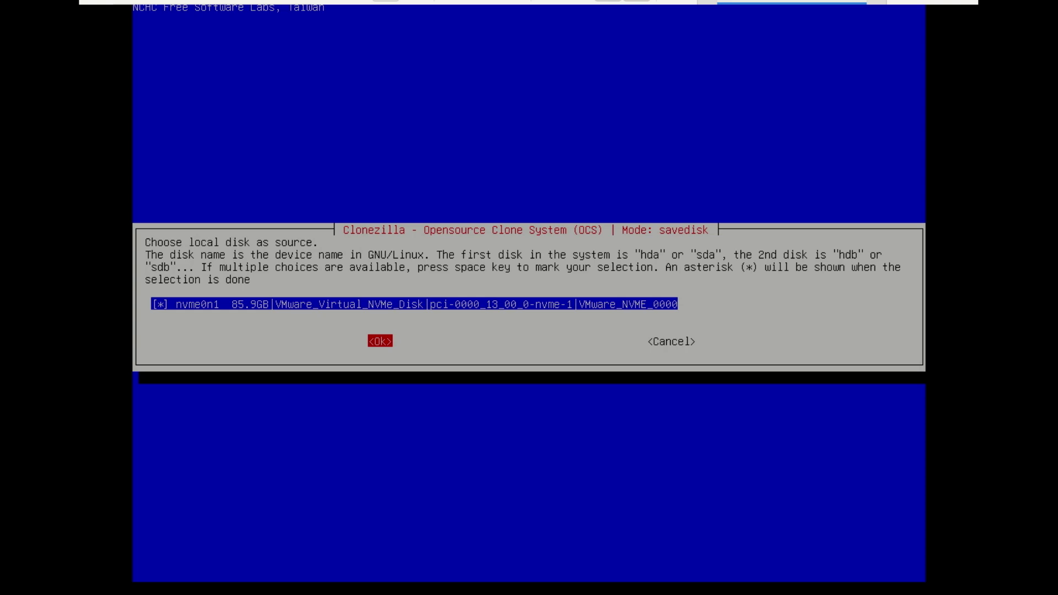
key(Return)
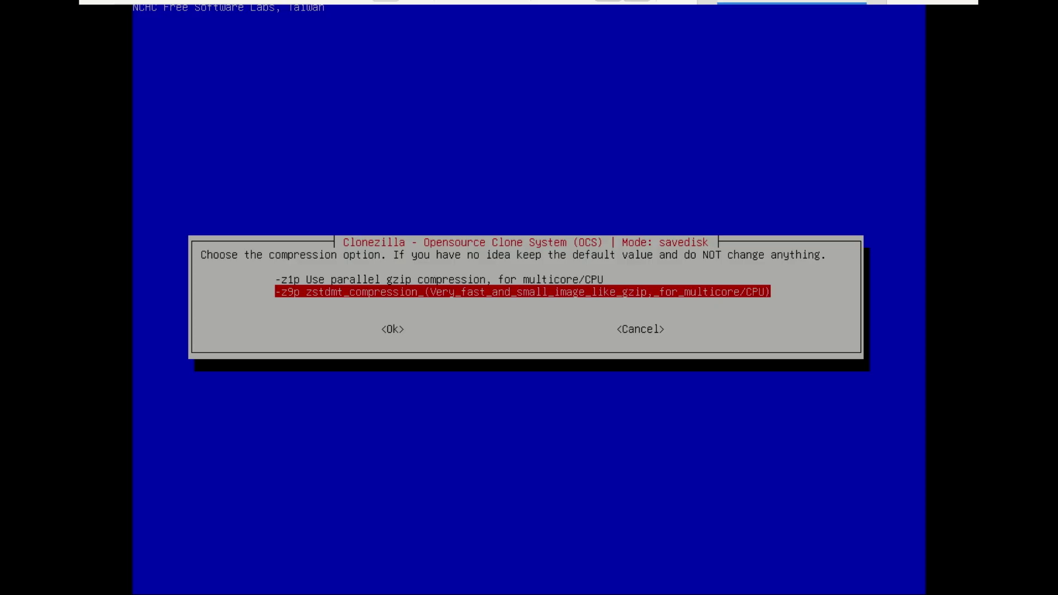
key(Tab)
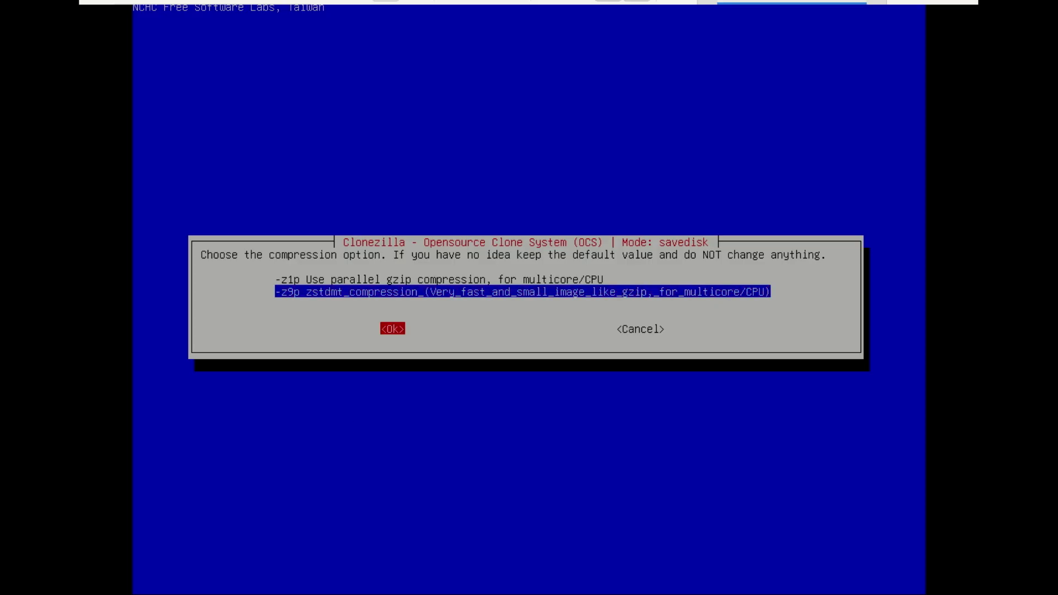
key(Return)
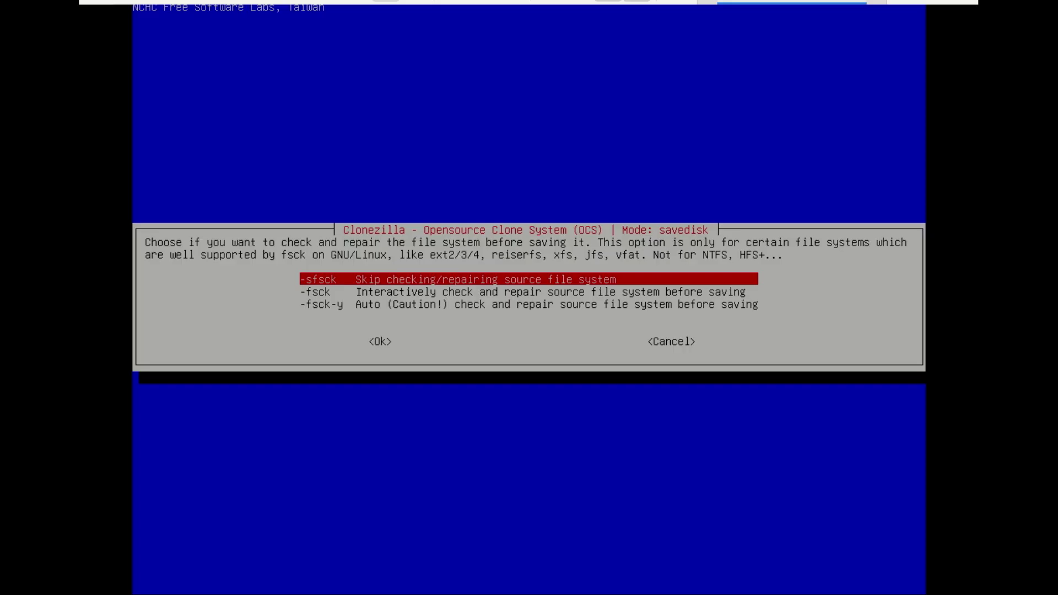
key(Tab)
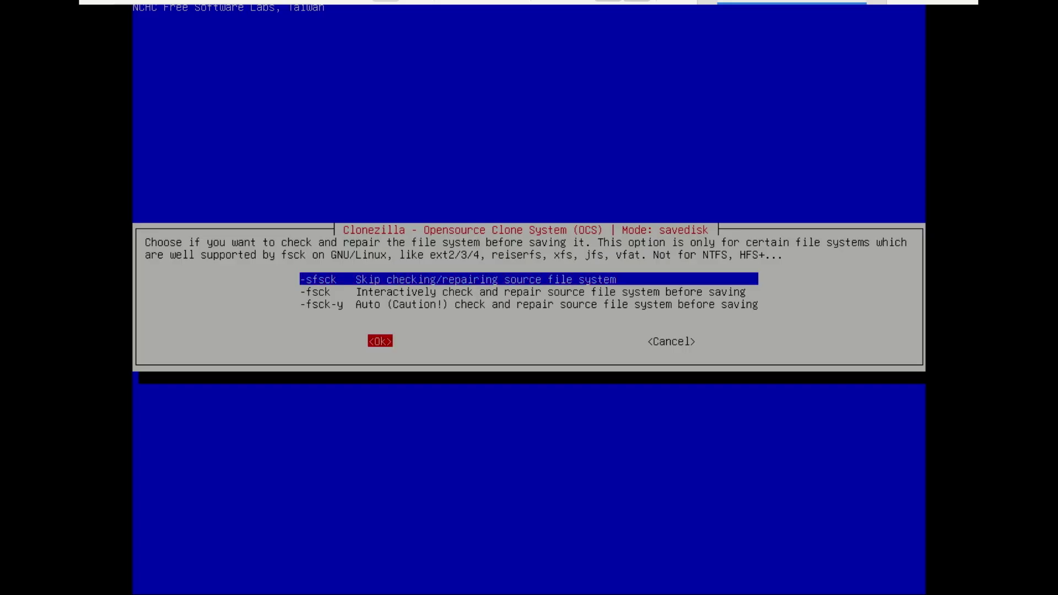
key(Return)
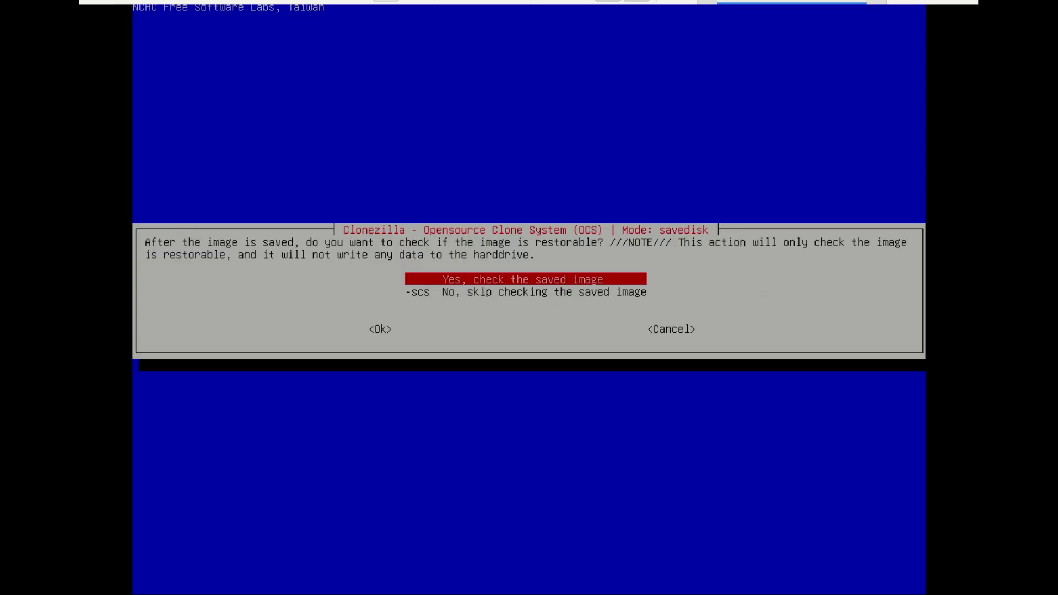
Enable checking the saved image, leave it unencrypted, and copy logs to the USB drive
key(Tab)
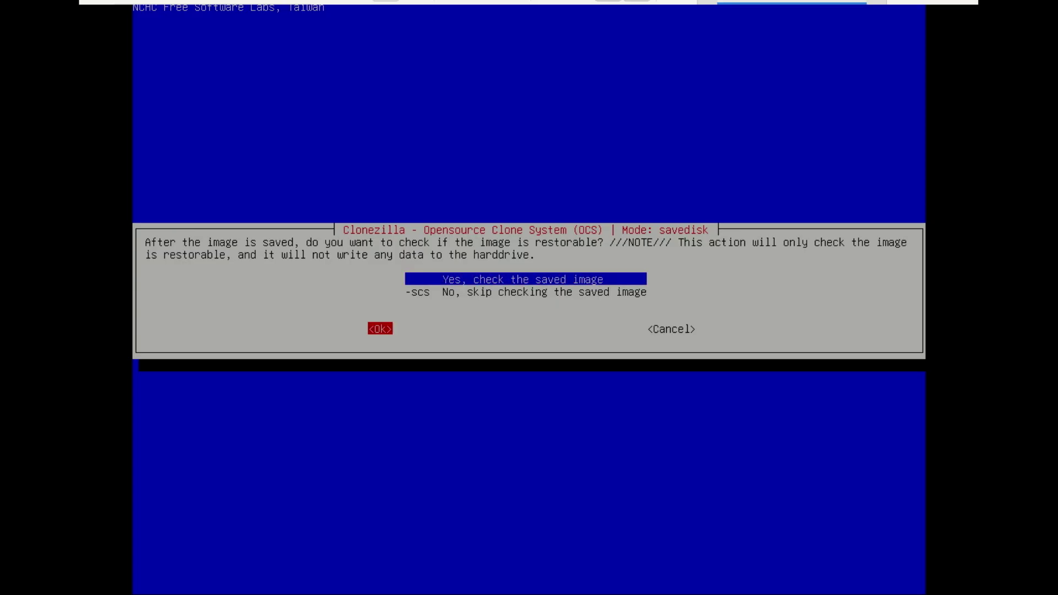
key(Return)
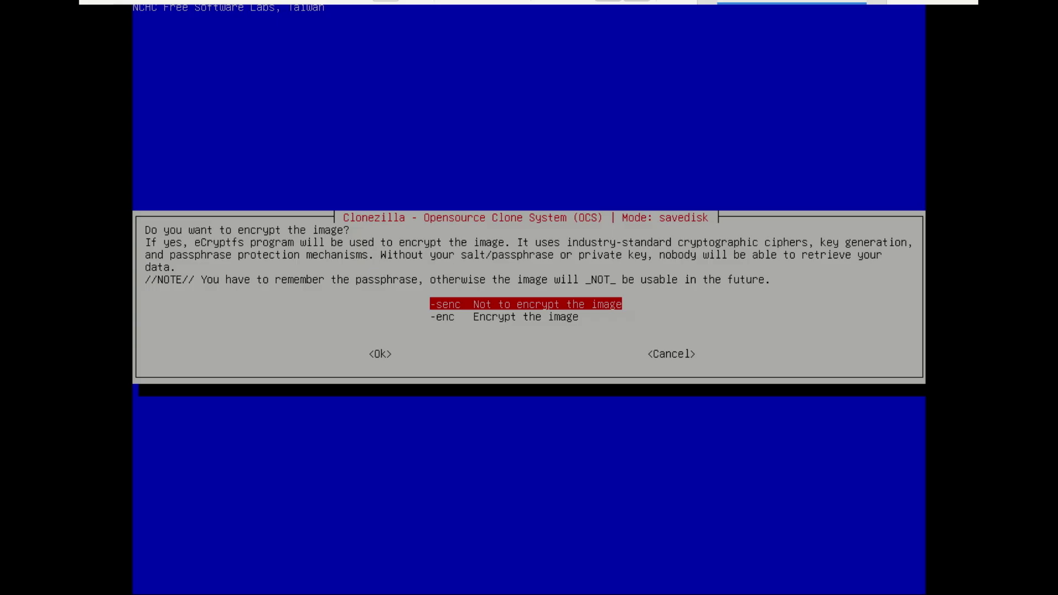
key(Tab)
key(Return)
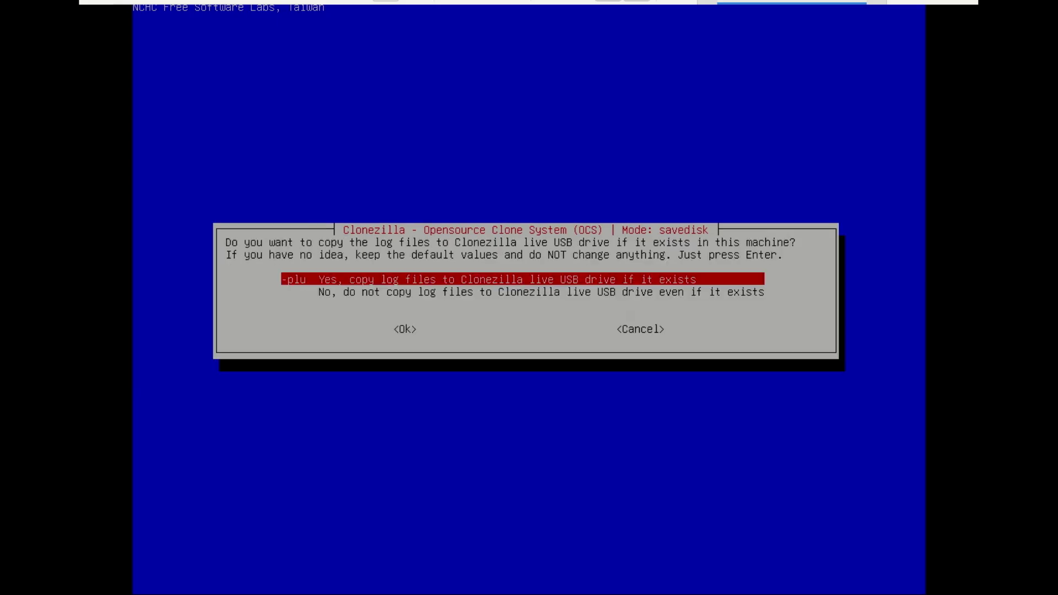
key(Tab)
key(Return)
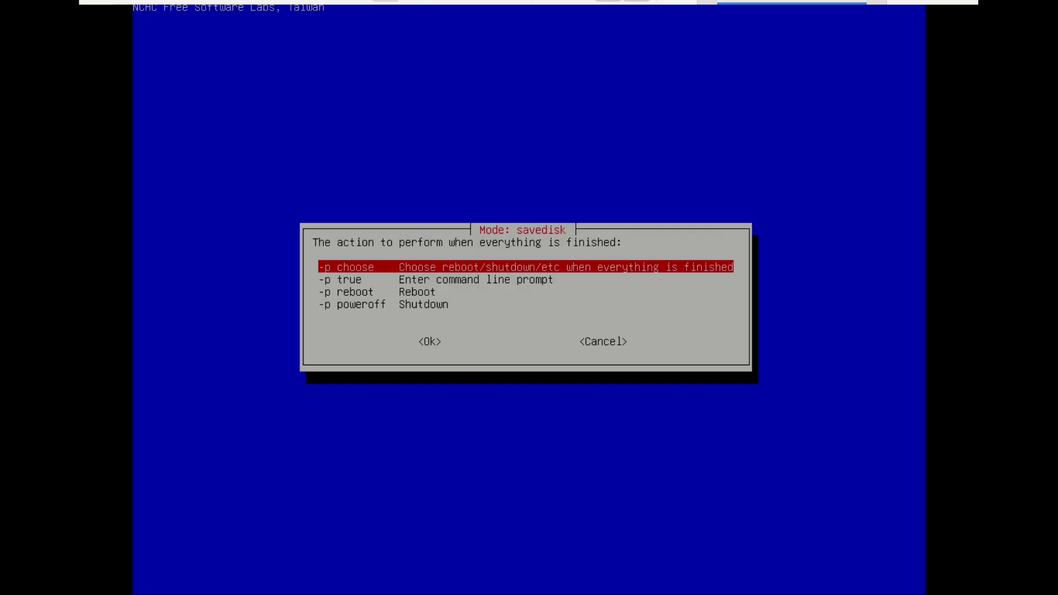
Keep the -p choose finish action, answer y to save win11-img, then highlight reboot
key(Tab)
key(Return)
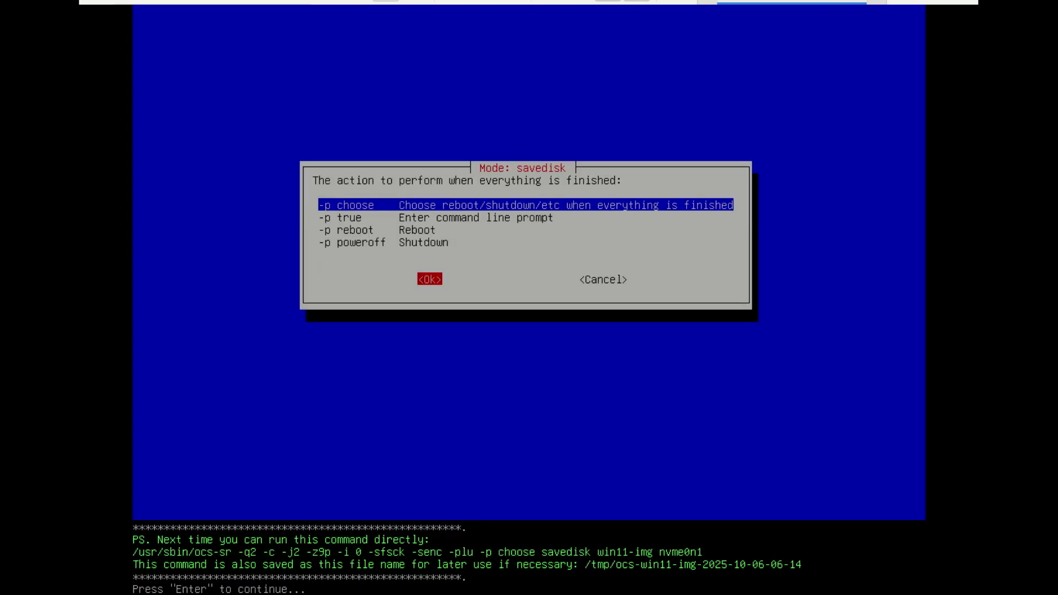
key(Return)
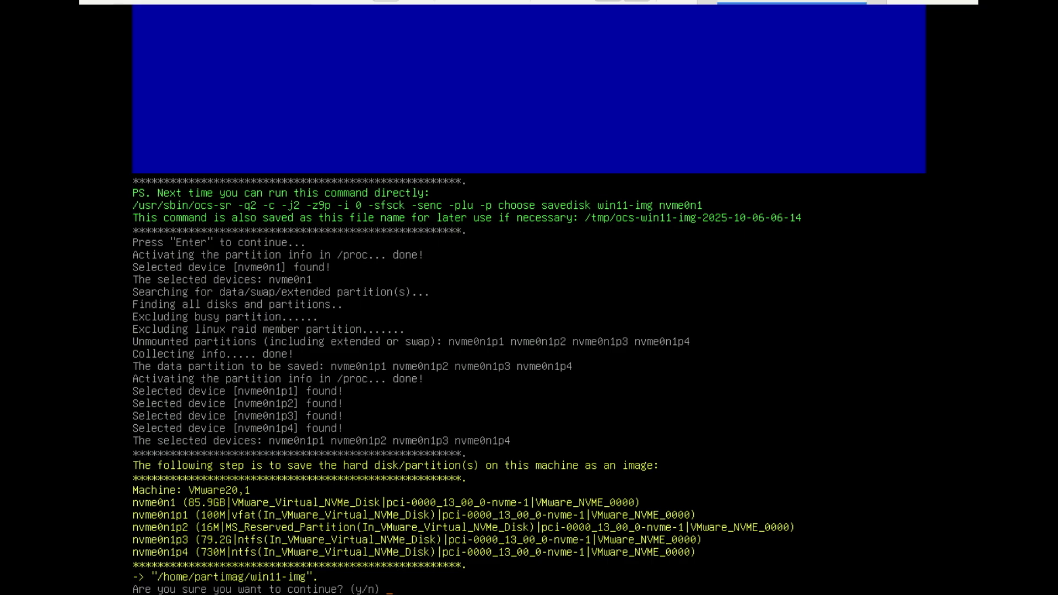
text(y)
key(Return)
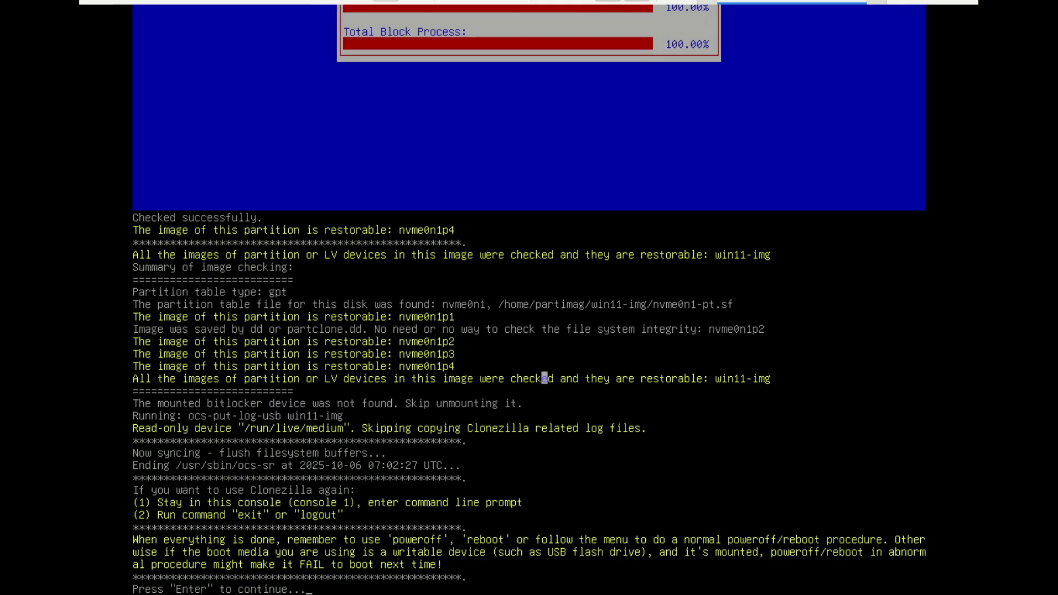
key(Return)
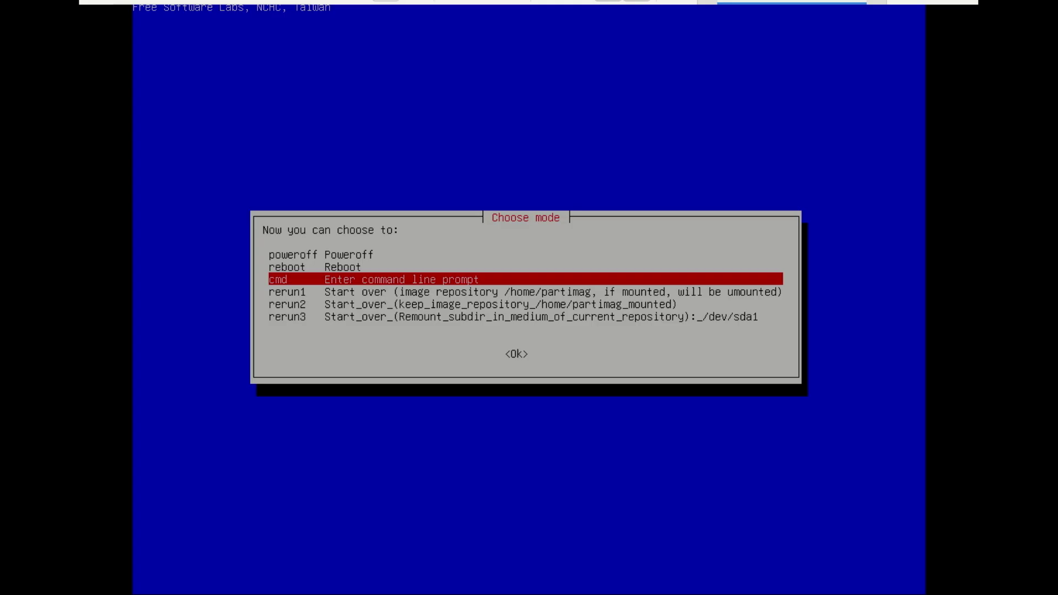
key(Up)
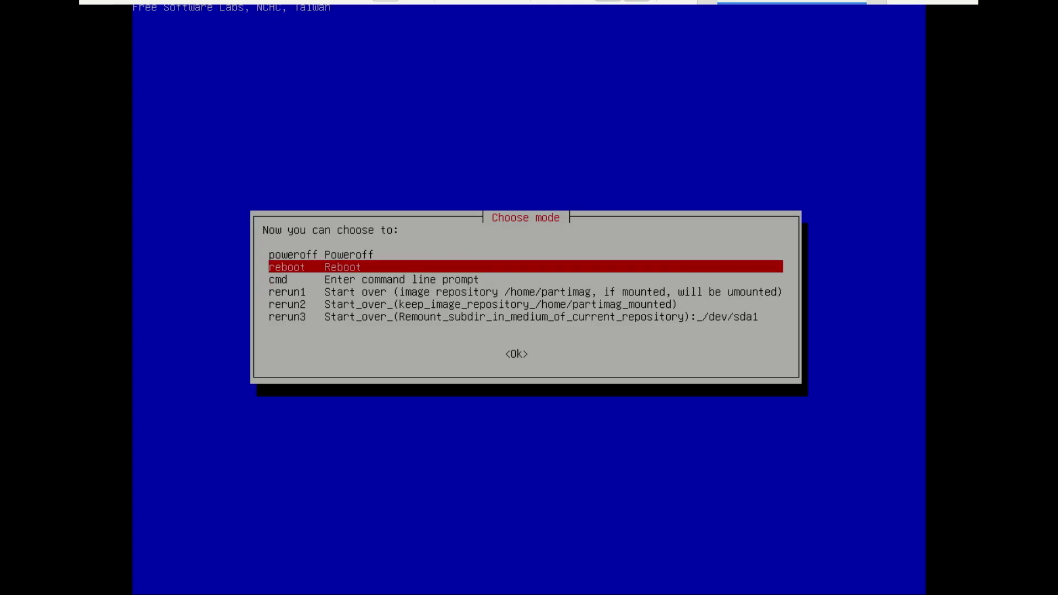
Reboot the PC and sign in to Windows with the account password
key(Return)
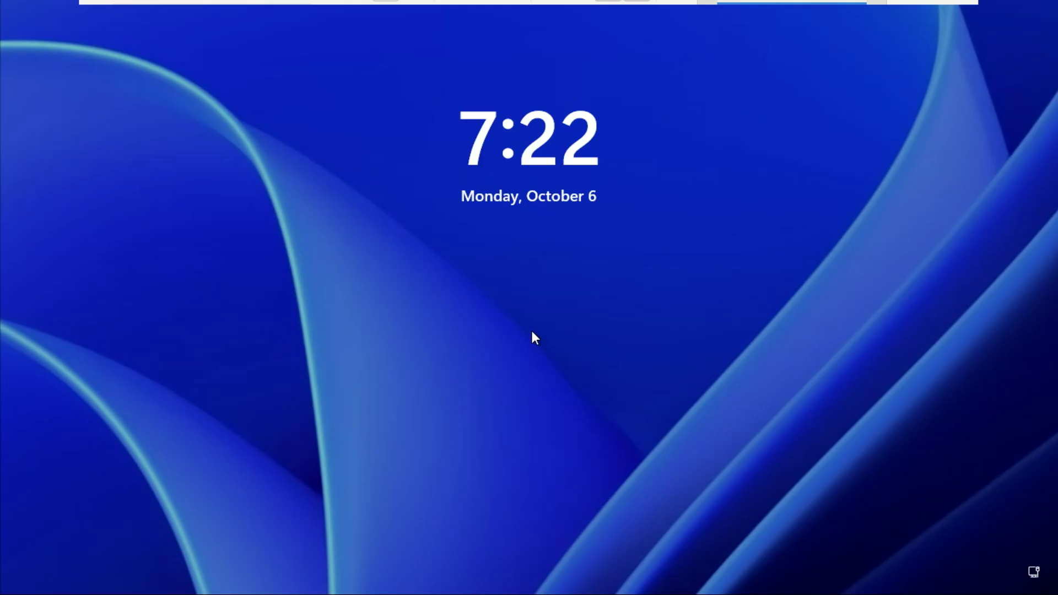
click(532, 332)
text(*********)
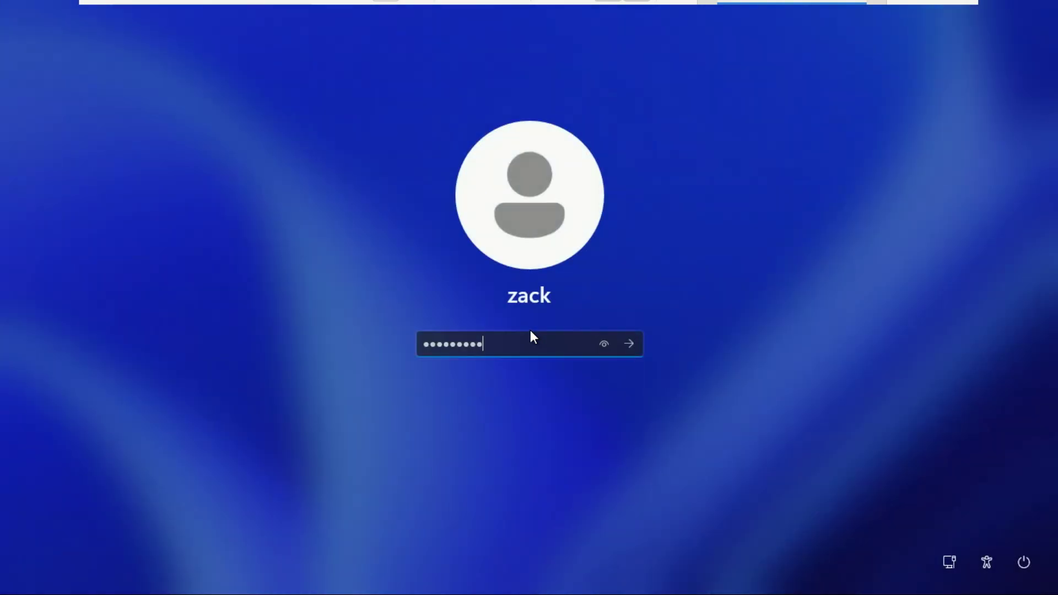
key(Return)
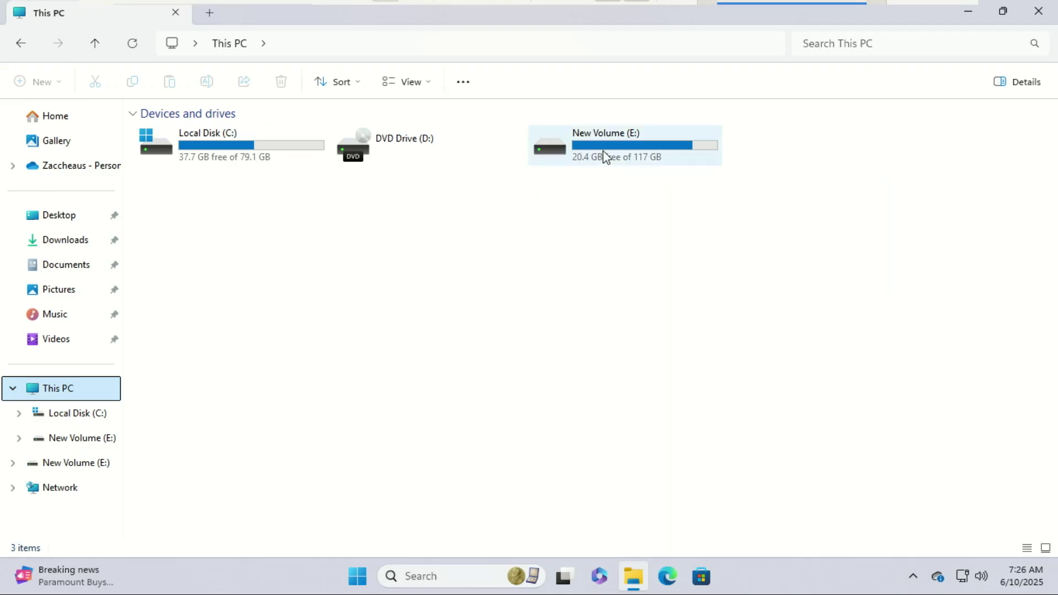
Browse to E:\Images\win11-img, review its 29 image files, and return to Images
double_click(620, 150)
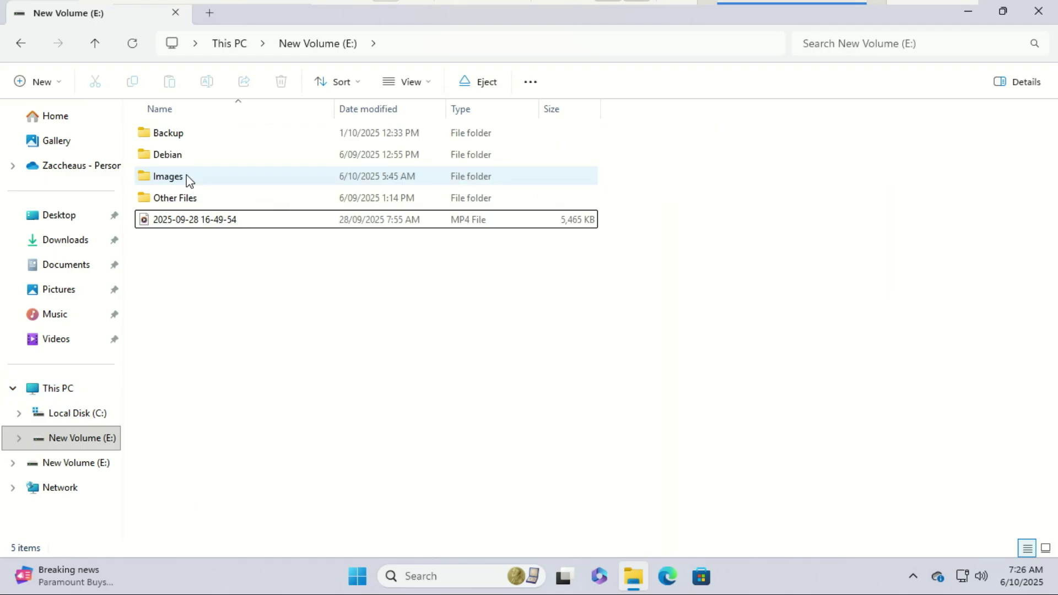
click(186, 174)
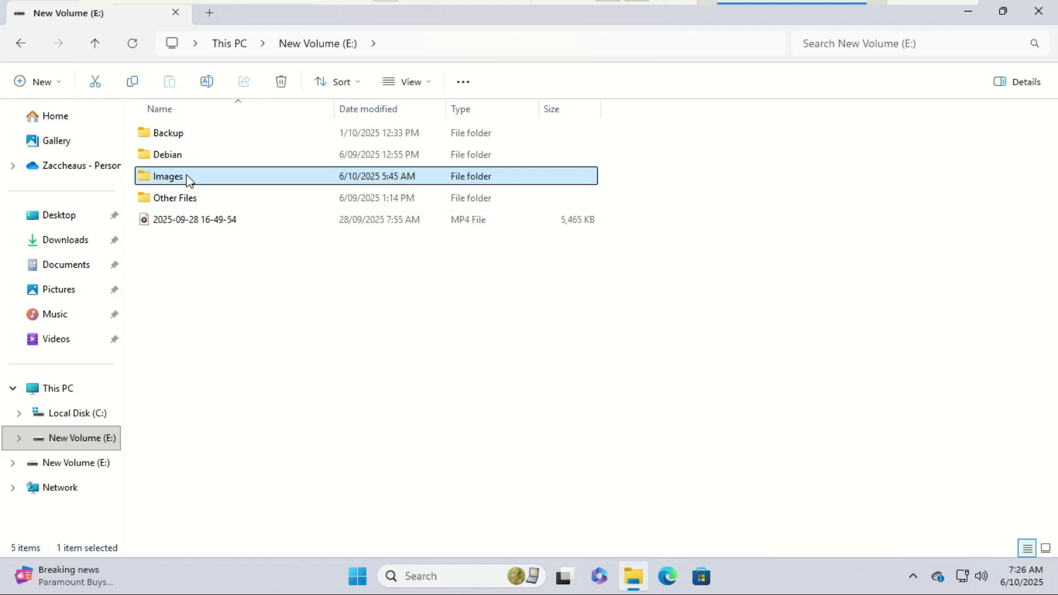
double_click(186, 174)
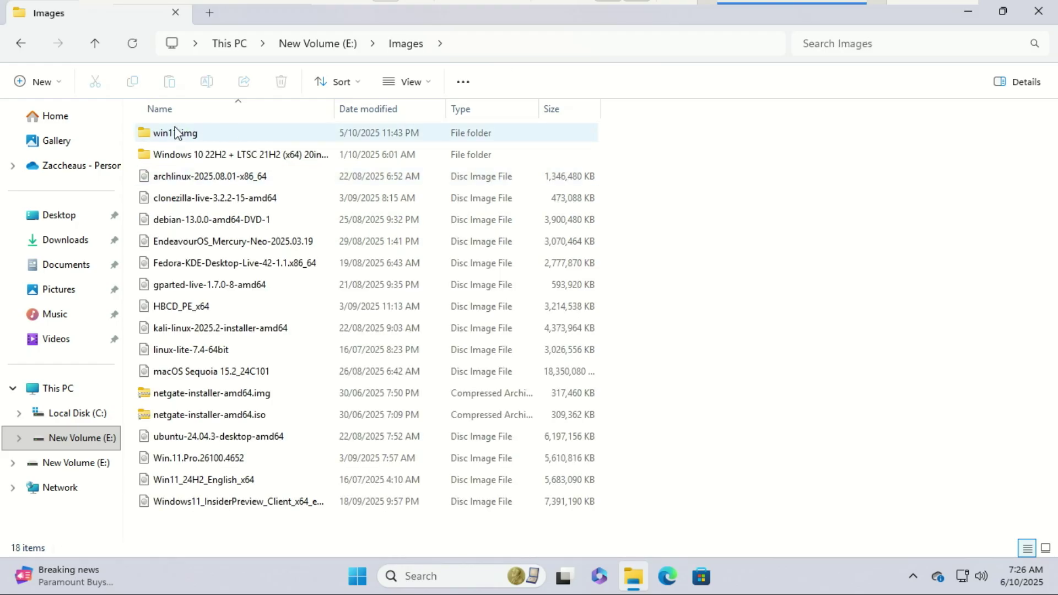
double_click(208, 140)
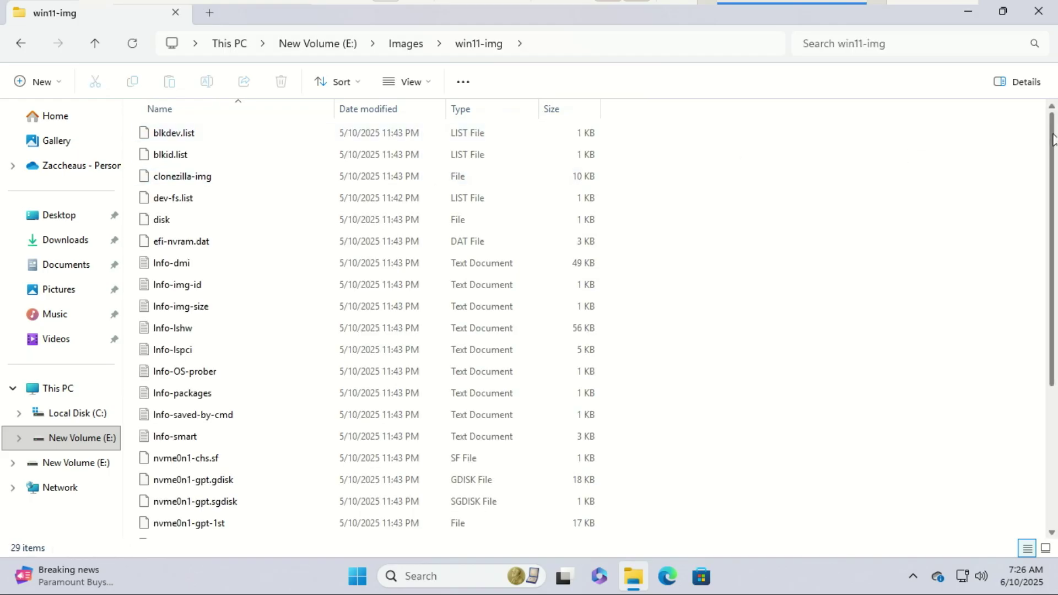
scroll(1029, 286, down, 3)
scroll(1034, 291, up, 3)
click(21, 43)
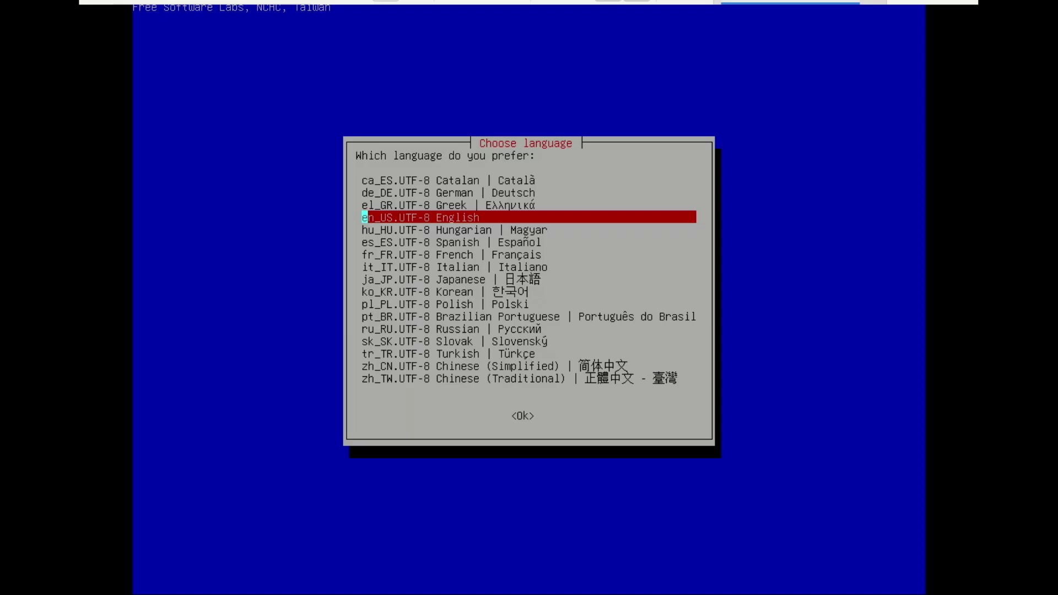
Start Clonezilla live with English language and the default US keyboard layout
key(Return)
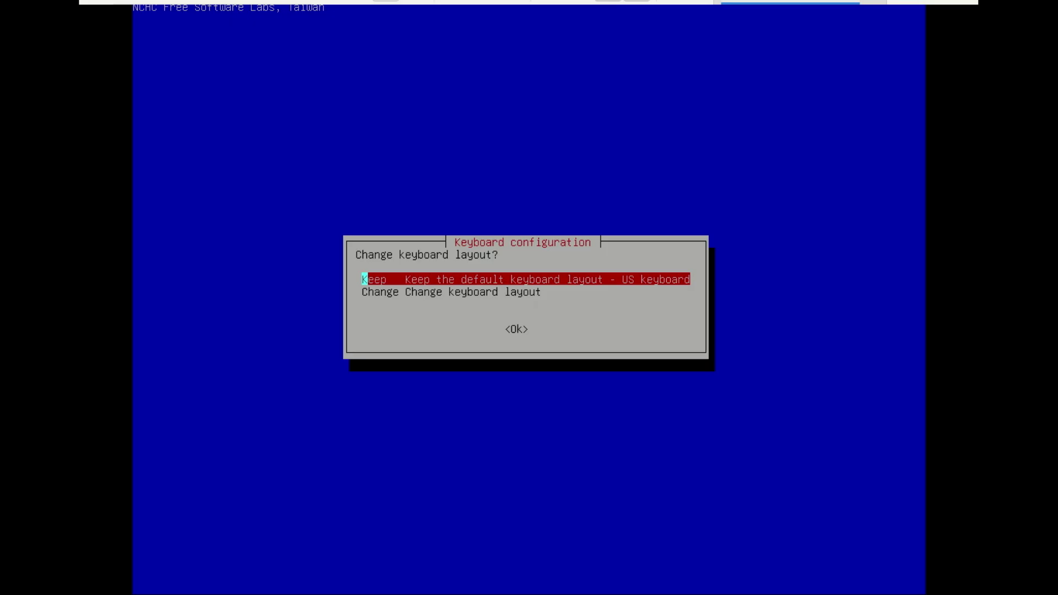
key(Return)
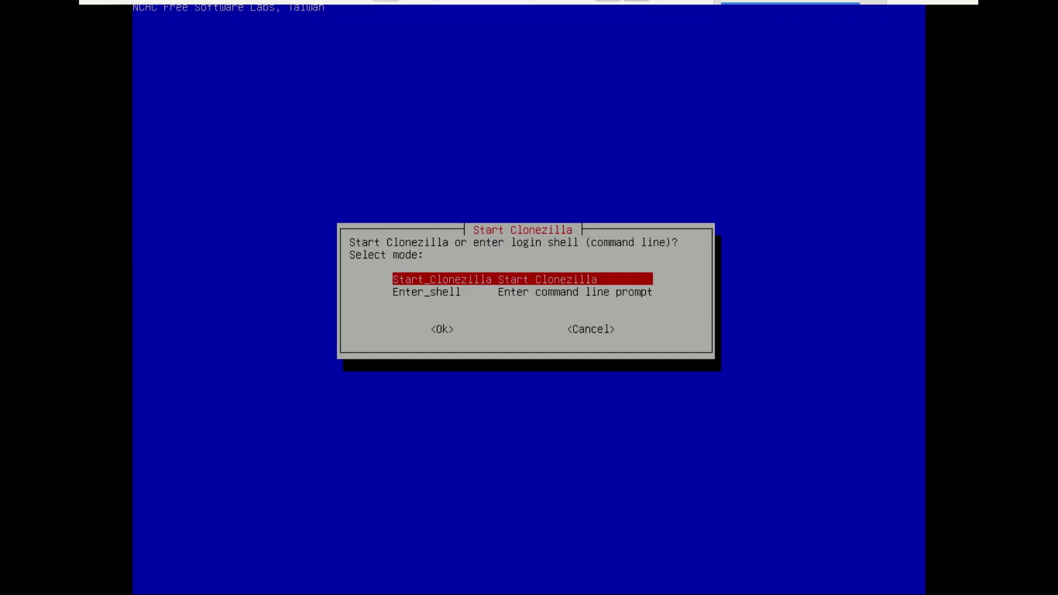
key(Return)
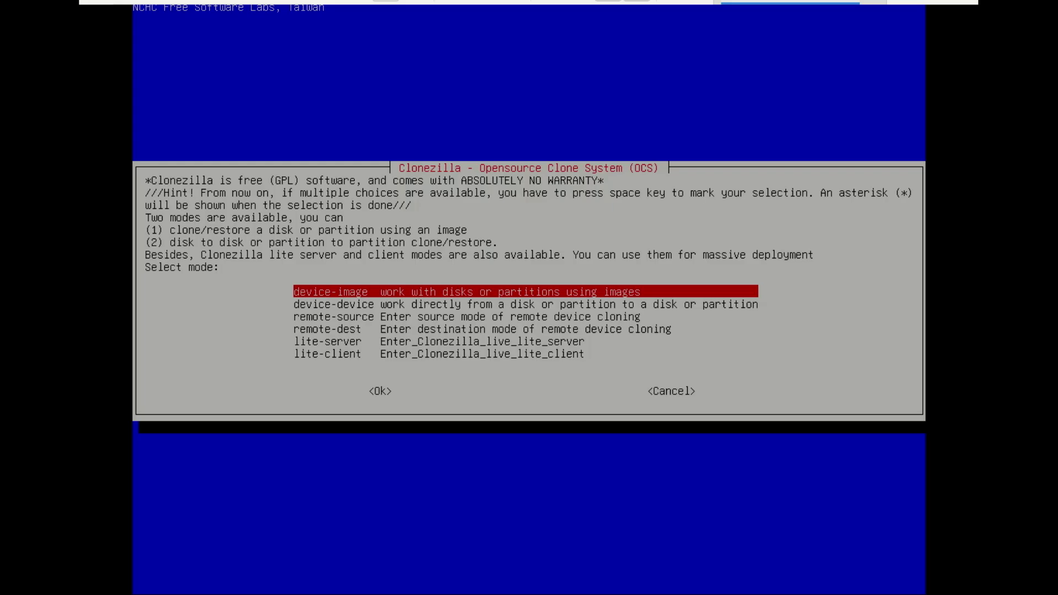
Choose device-image with local_dev as the repository and stop the disk scan
key(Return)
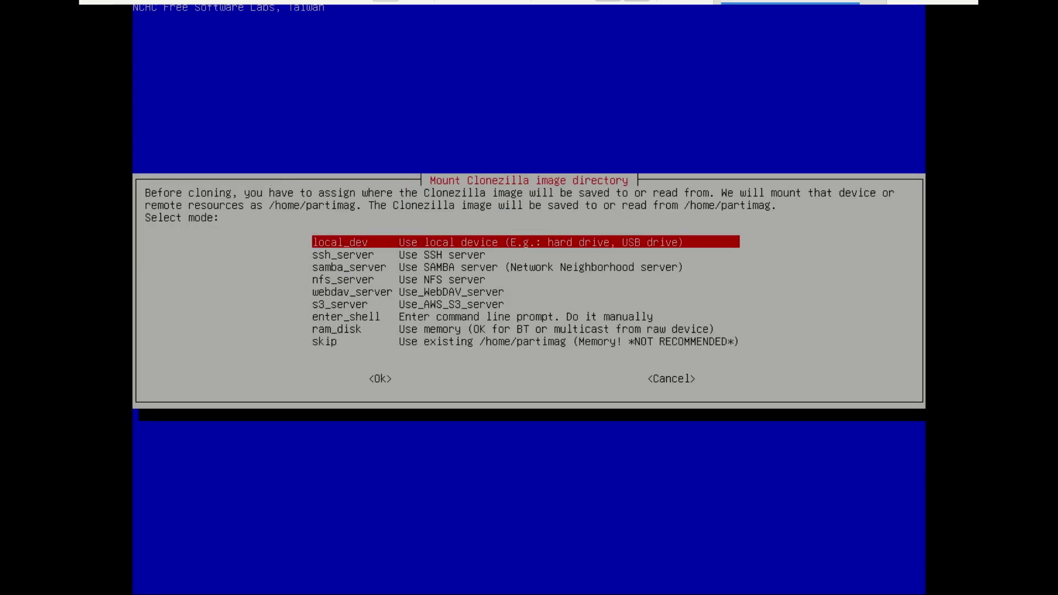
key(Return)
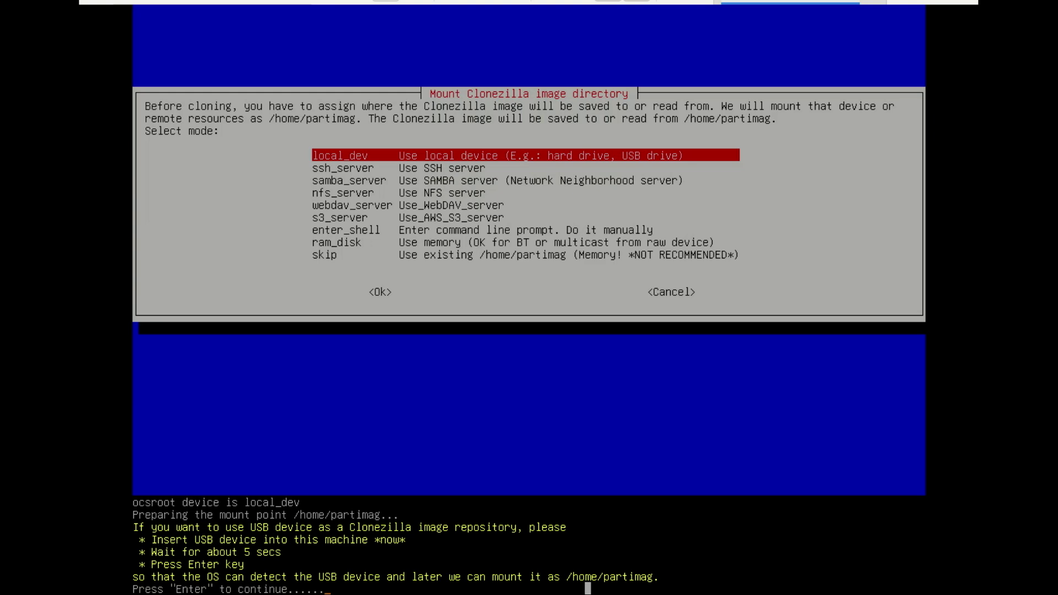
key(Return)
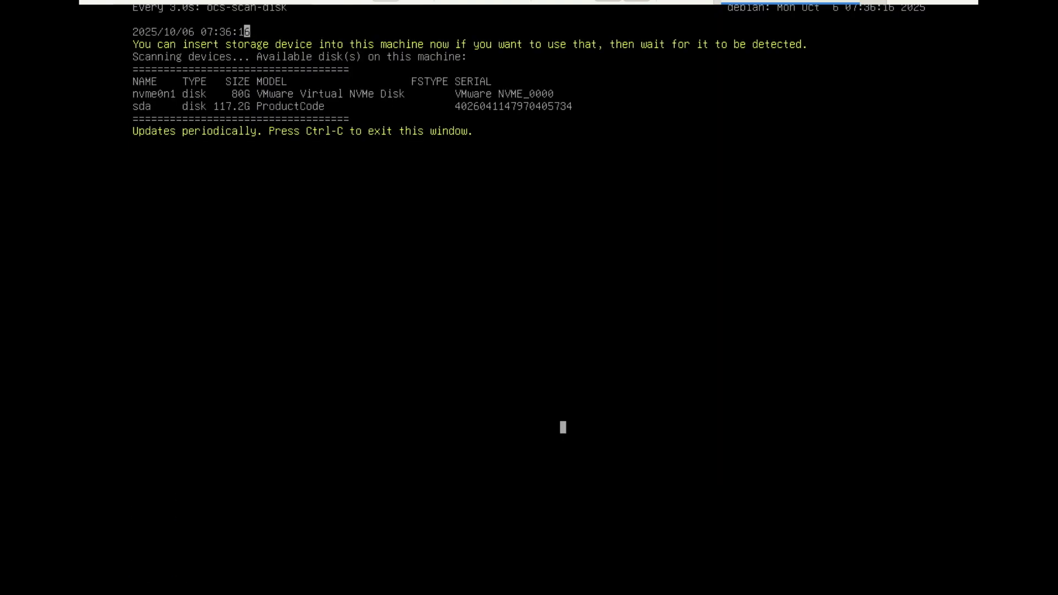
key(ctrl+c)
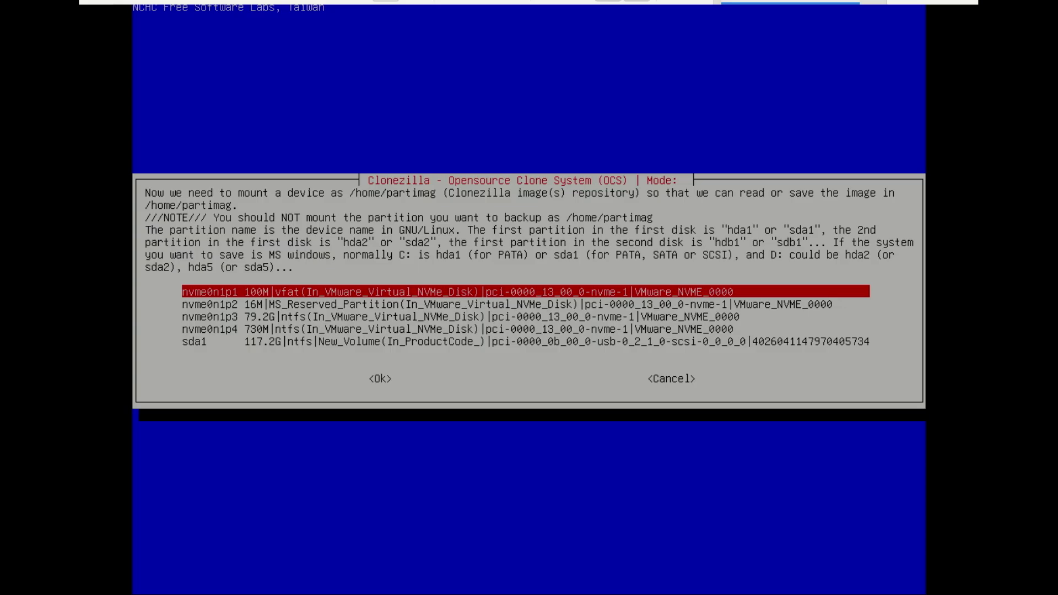
Pick sda1 without fsck and mount its Images folder as /home/partimag
key(Down)
key(Down)
key(Down)
key(Down)
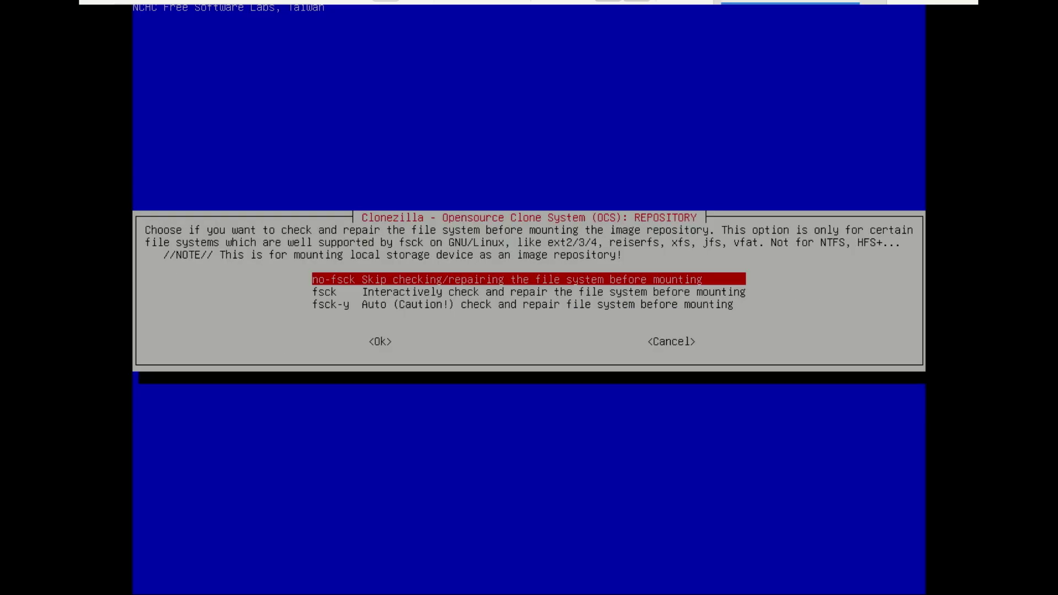
key(Return)
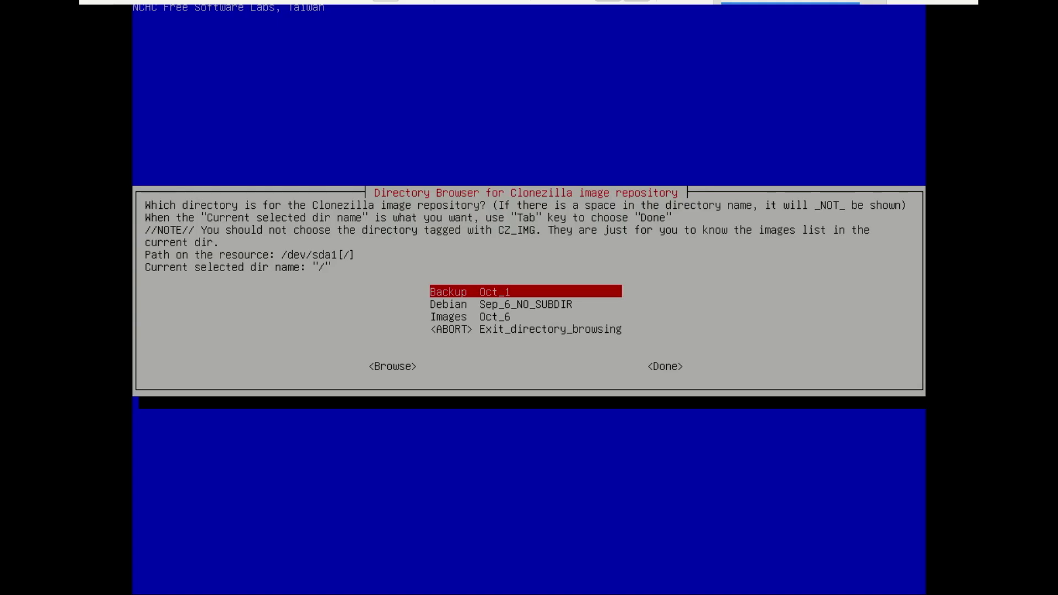
key(Down)
key(Down)
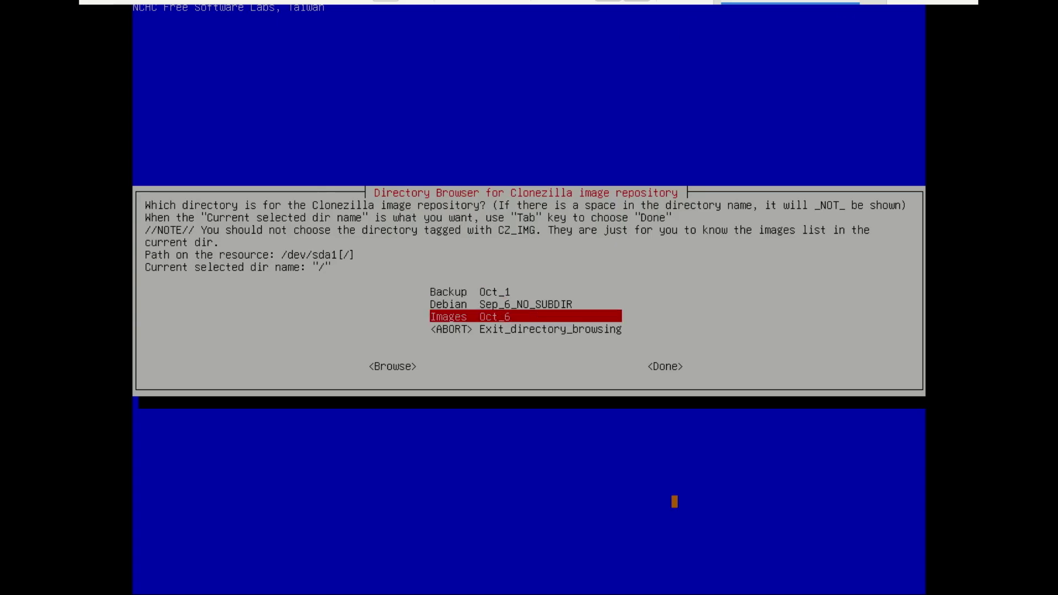
key(Return)
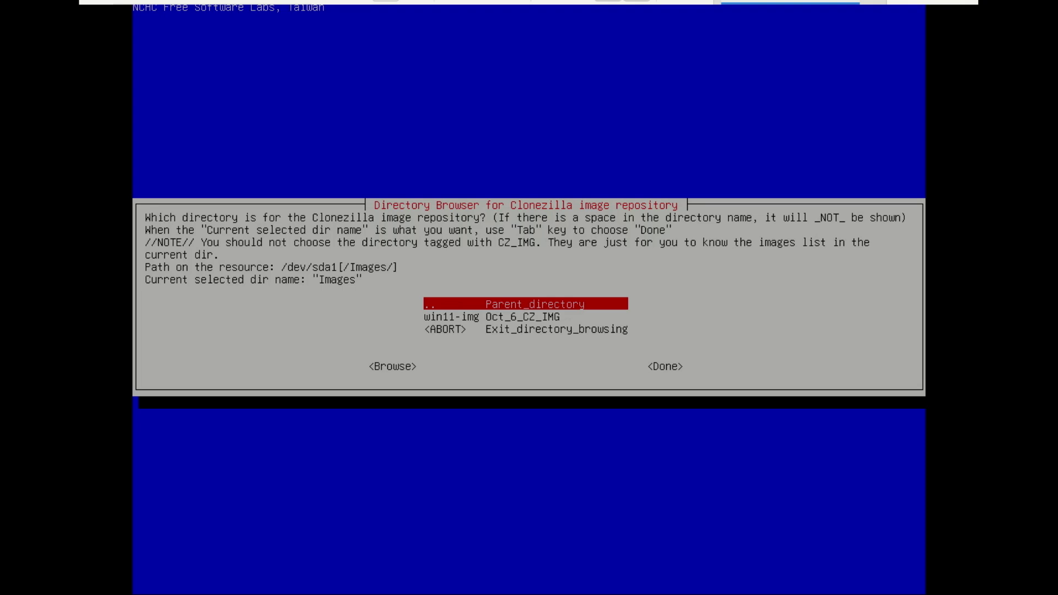
key(Down)
key(Tab)
key(Tab)
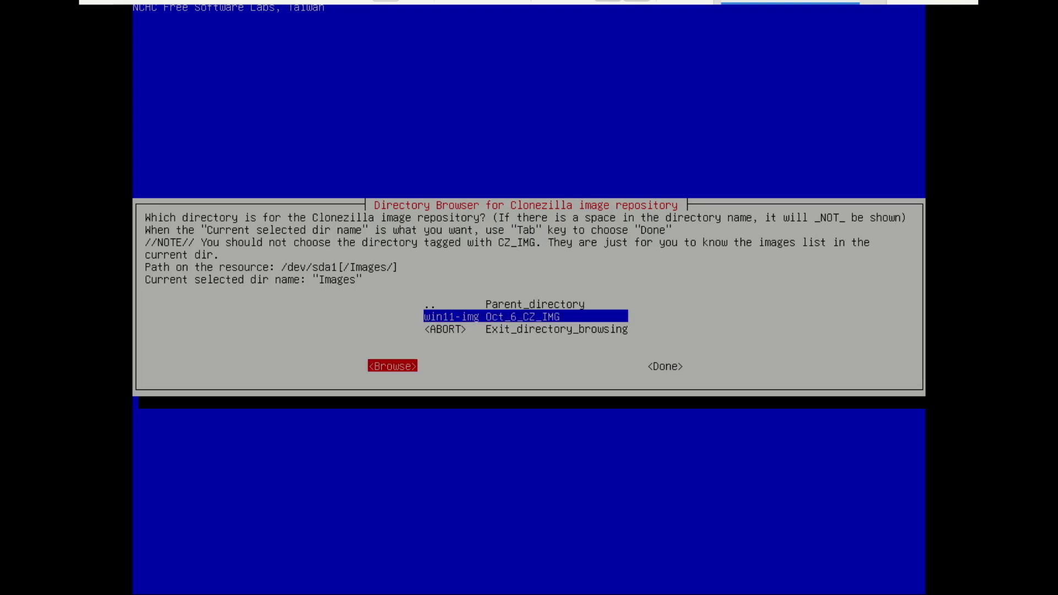
key(Return)
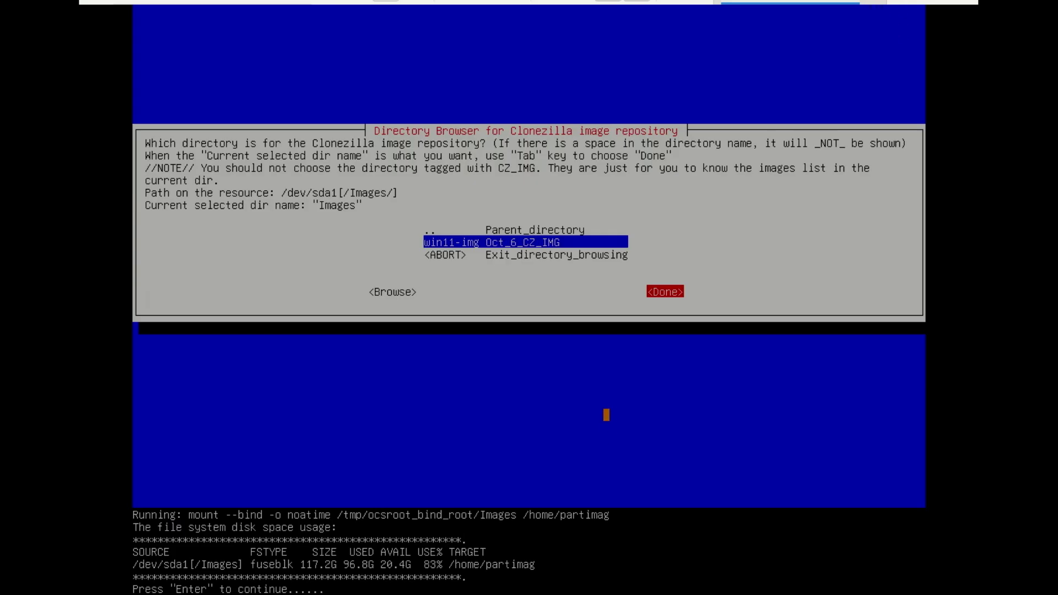
key(Return)
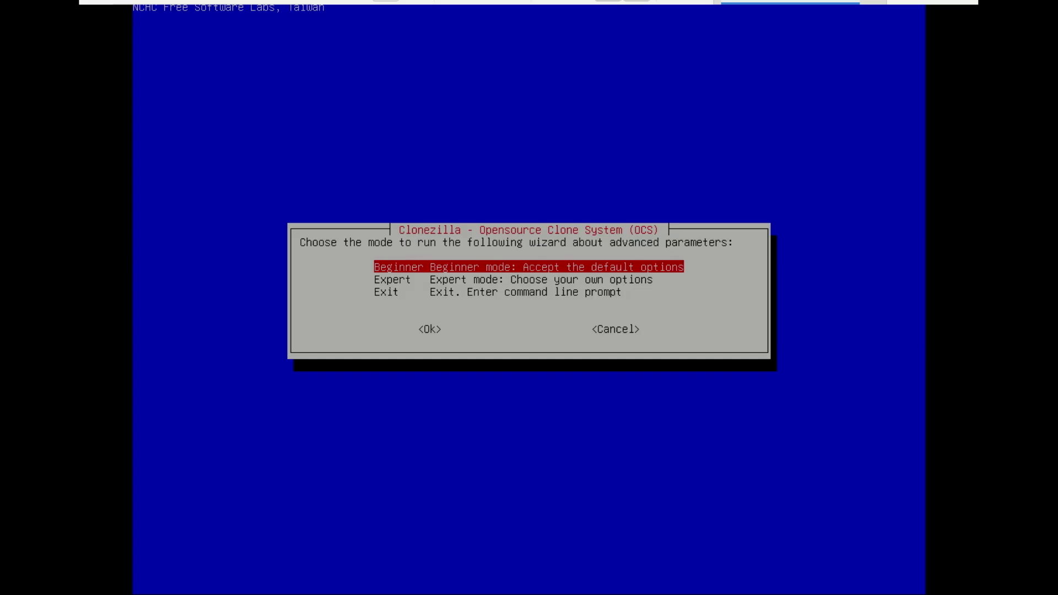
key(Return)
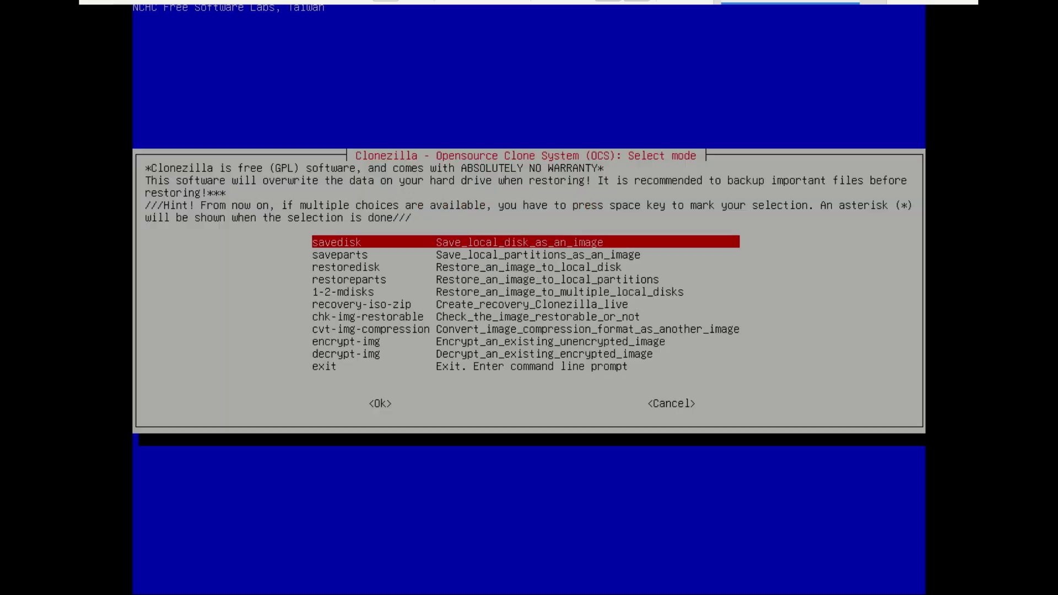
key(Down)
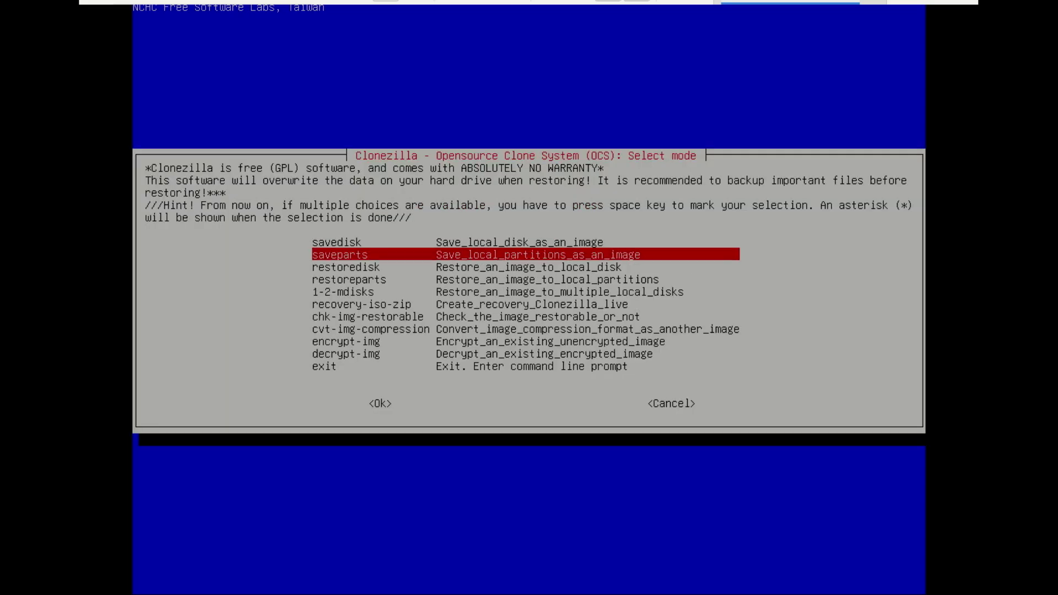
key(Down)
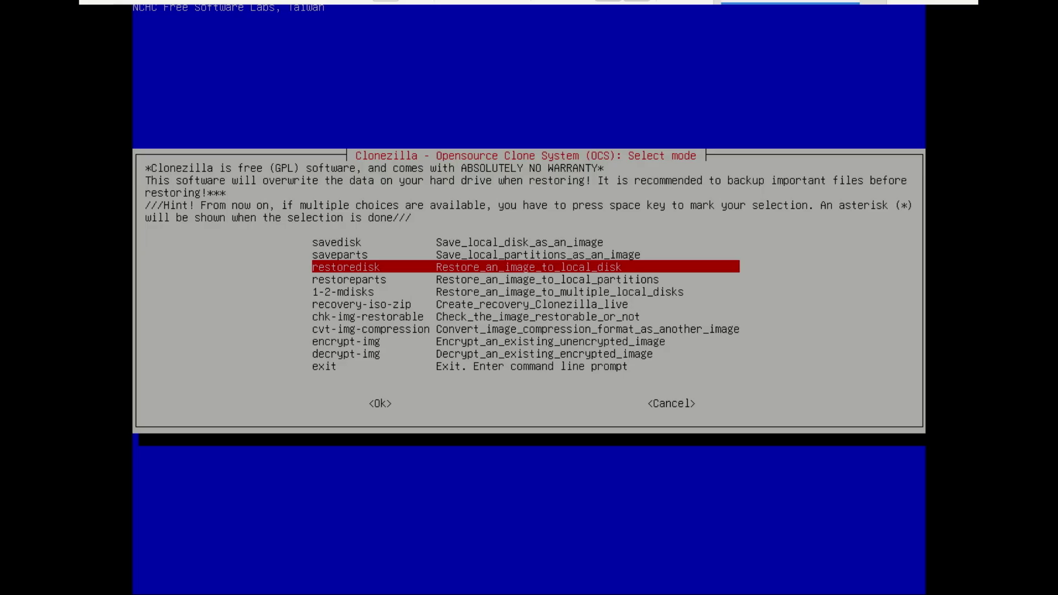
key(Return)
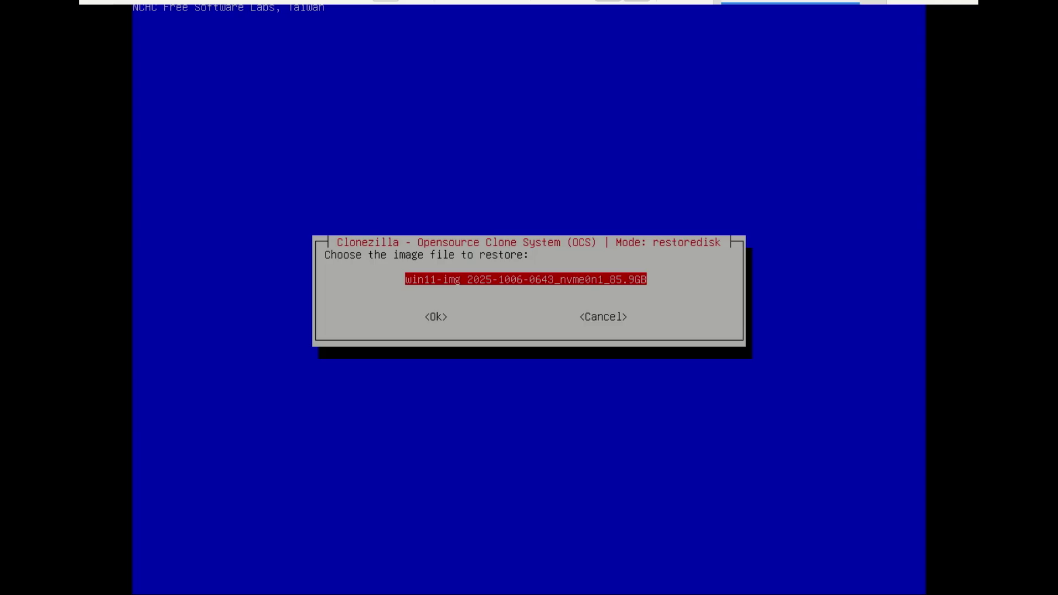
key(Tab)
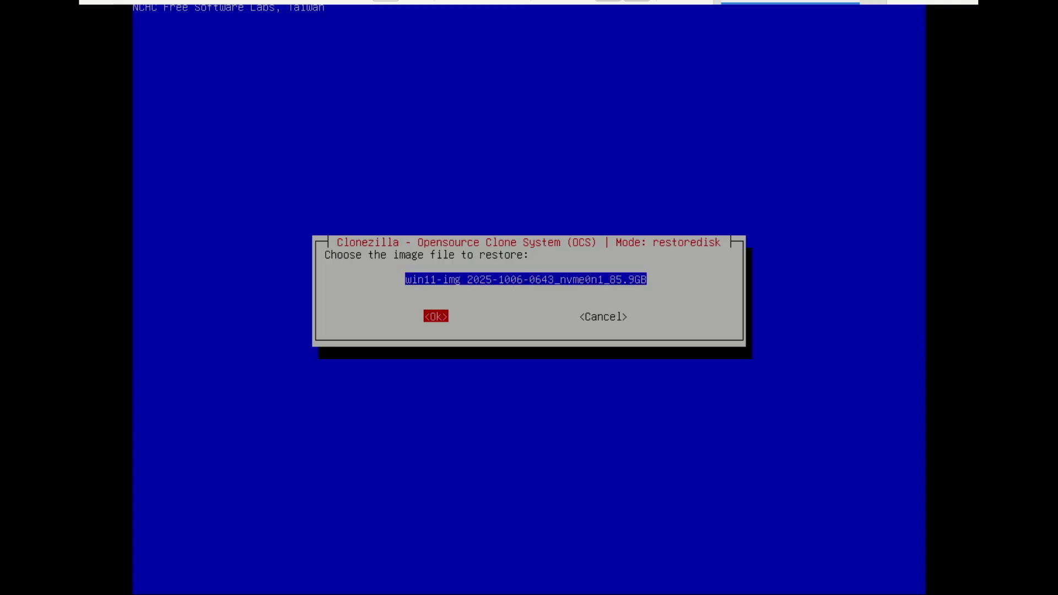
Confirm win11-img, target disk nvme0n1, and keep the image's partition table (-k0)
key(Return)
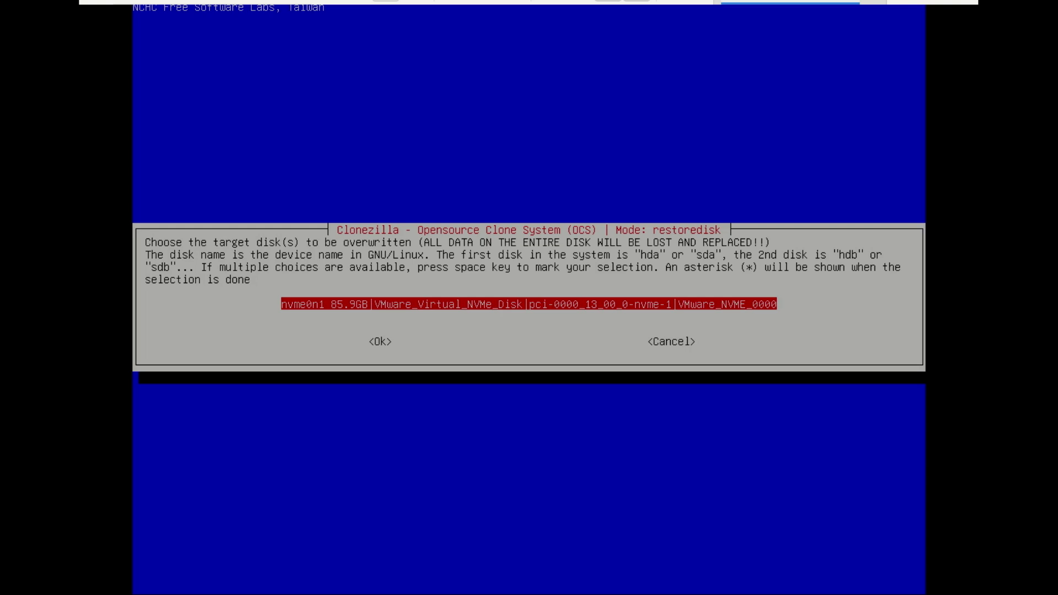
key(Tab)
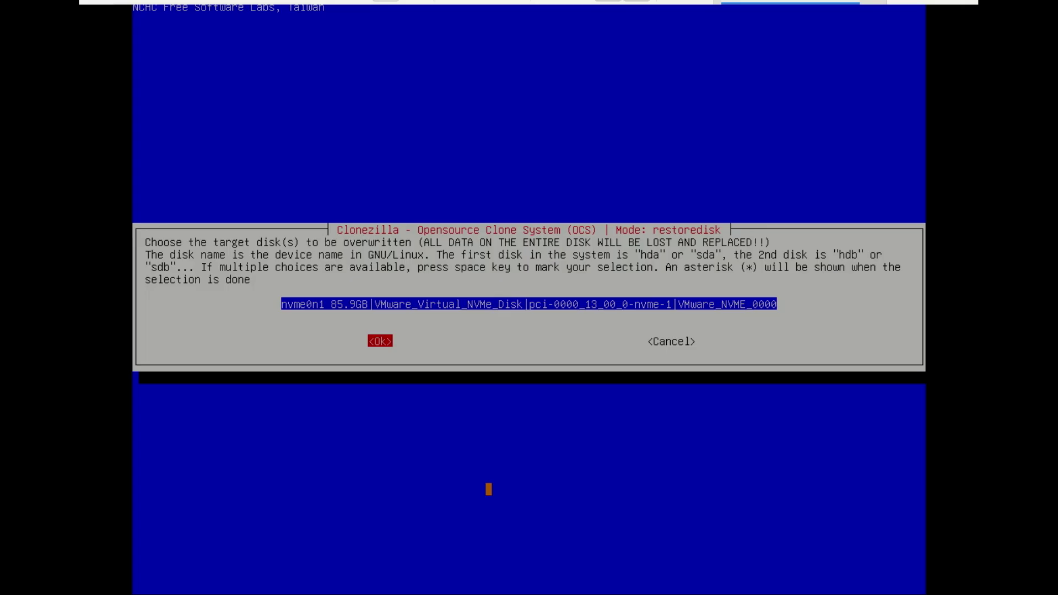
key(Return)
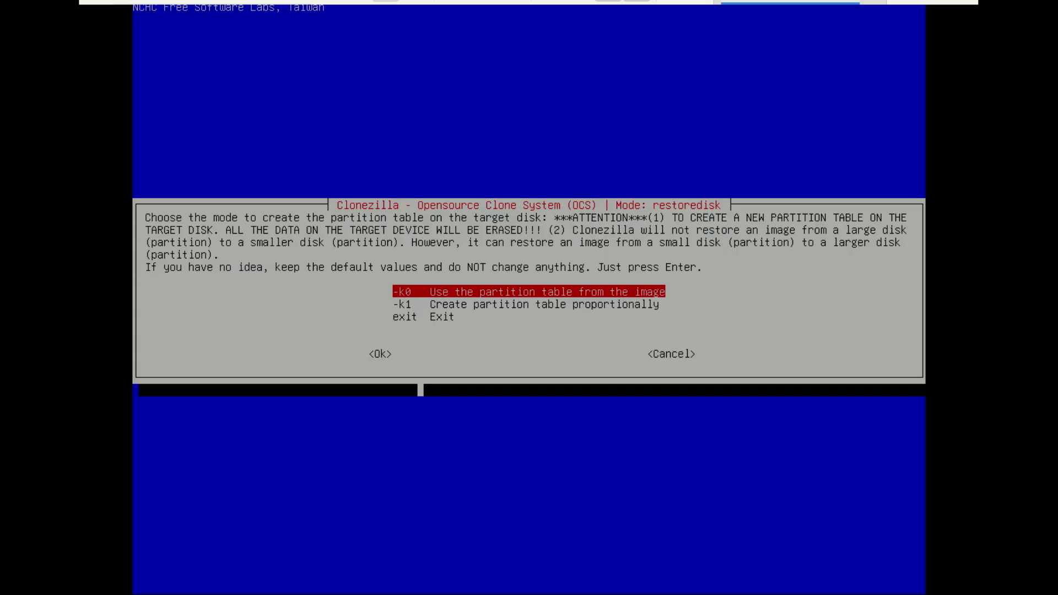
key(Tab)
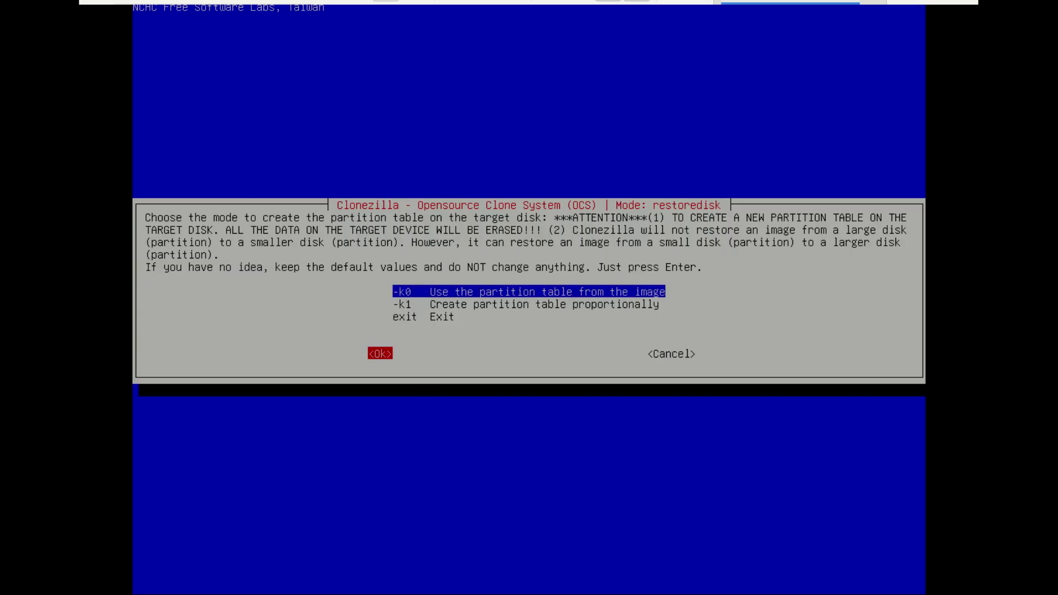
key(Return)
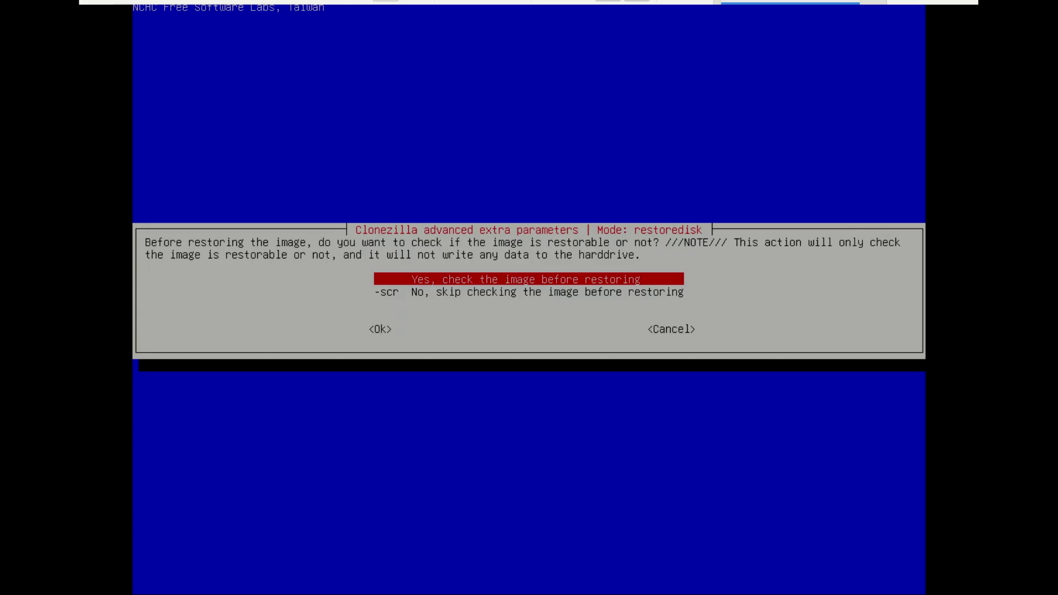
Enable checking the image first, copy logs (-plu), and choose the end action later (-p choose)
key(Tab)
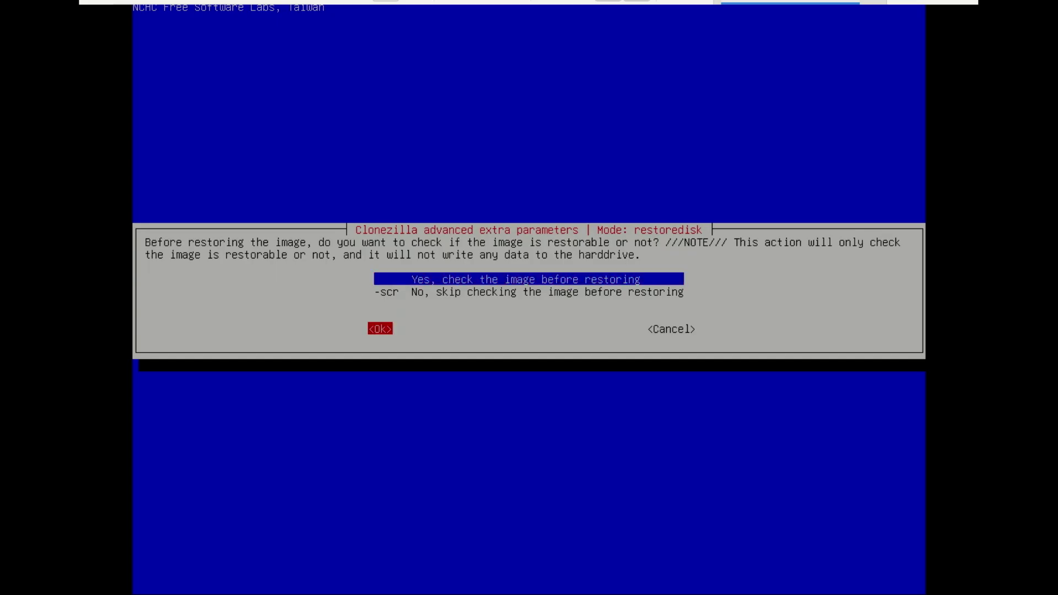
key(Return)
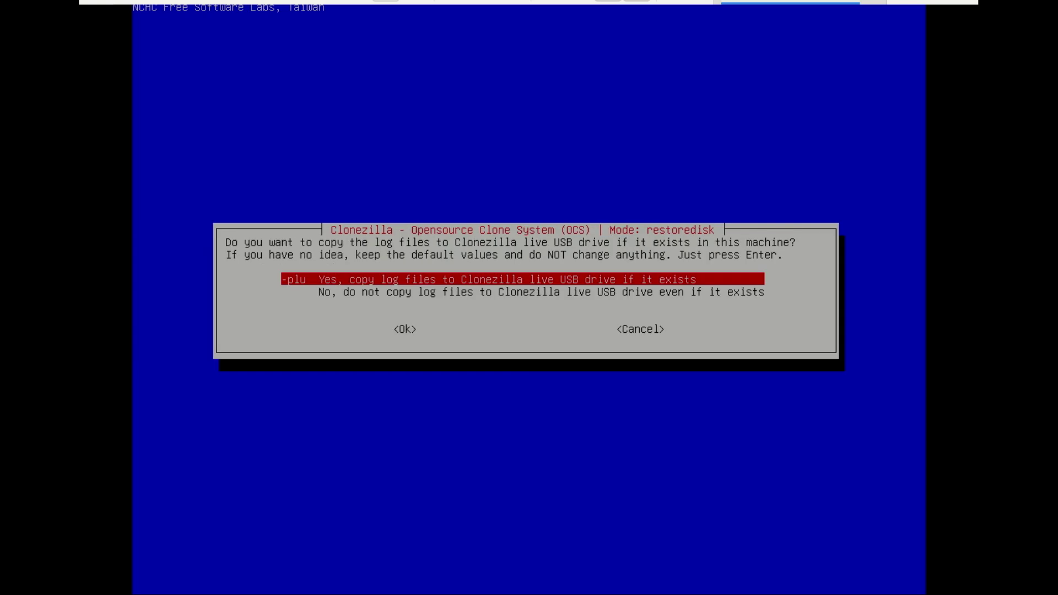
key(Tab)
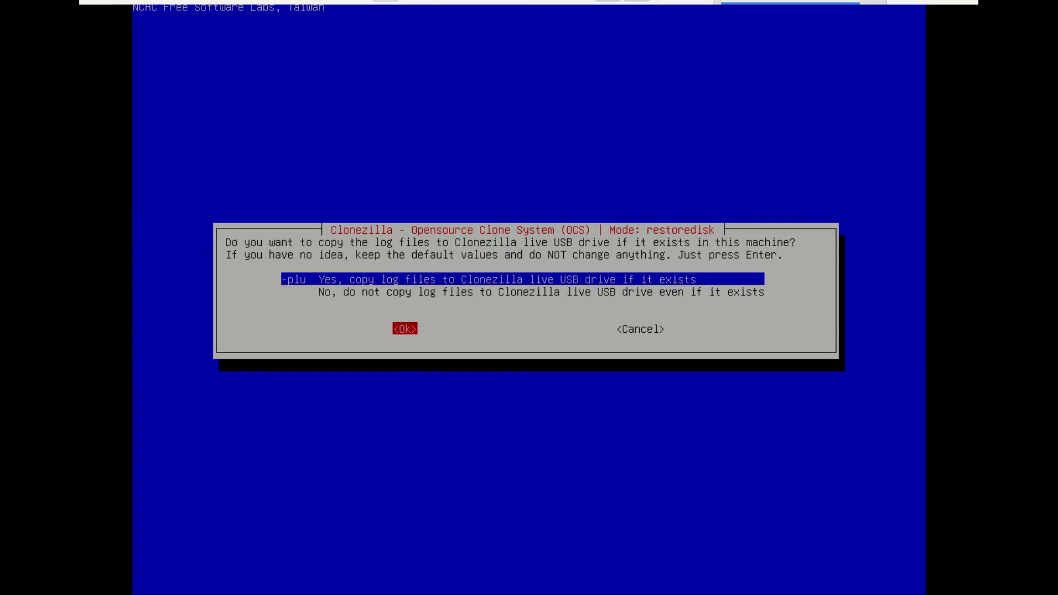
key(Return)
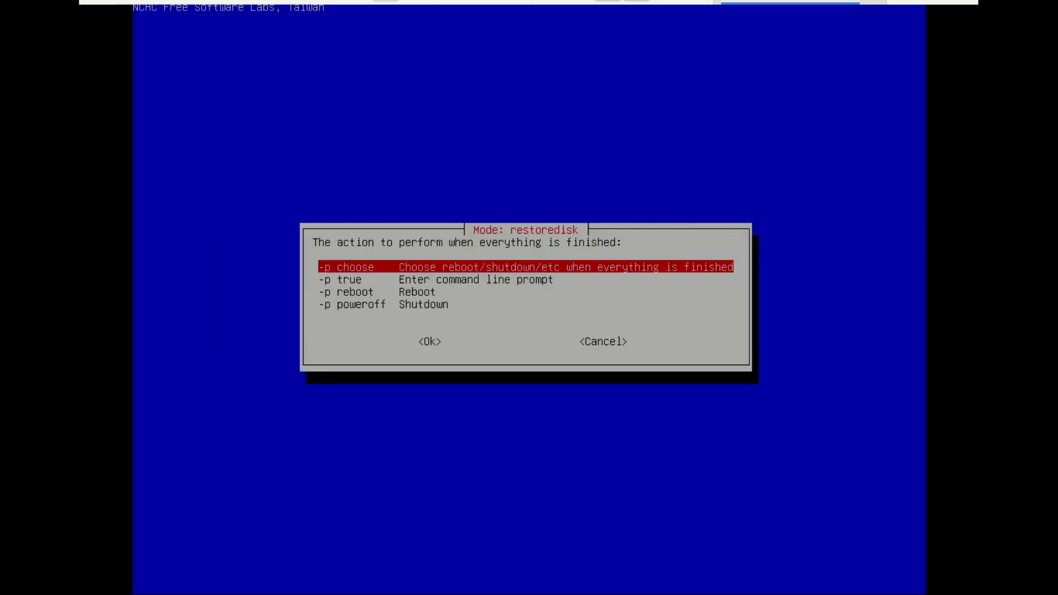
key(Tab)
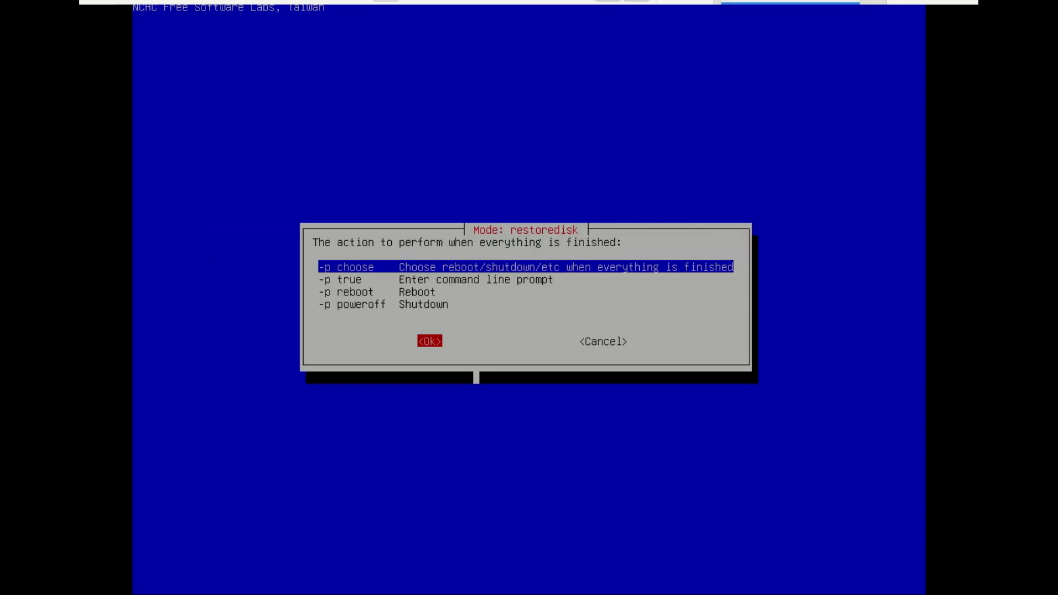
key(Return)
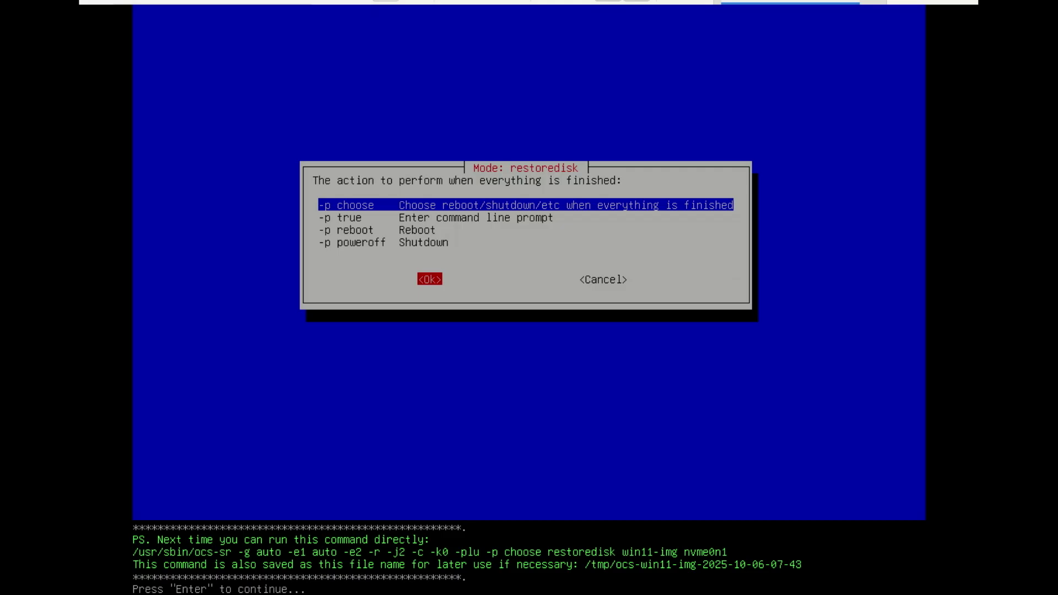
Start the restore job so Clonezilla verifies each win11-img partition before overwriting
key(Return)
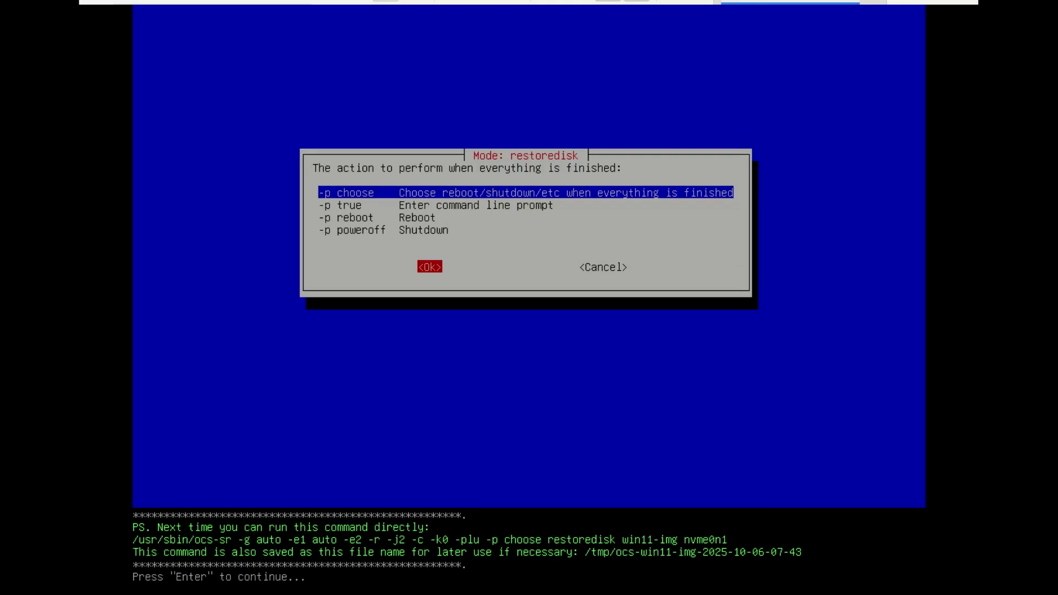